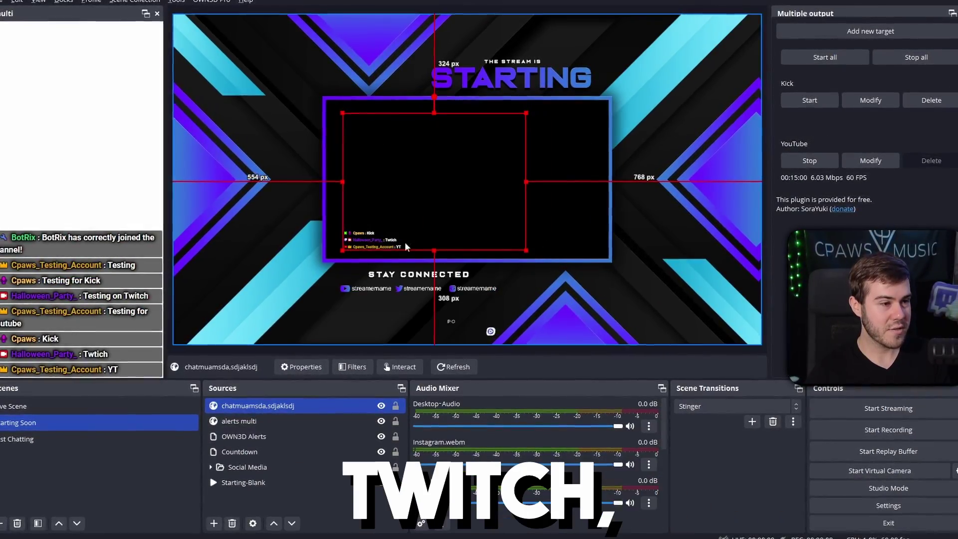
- Drag the chat browser source up and left within the scene's center frame
{"action": "left_click_drag", "start_coordinate": [426, 191], "coordinate": [352, 165]}
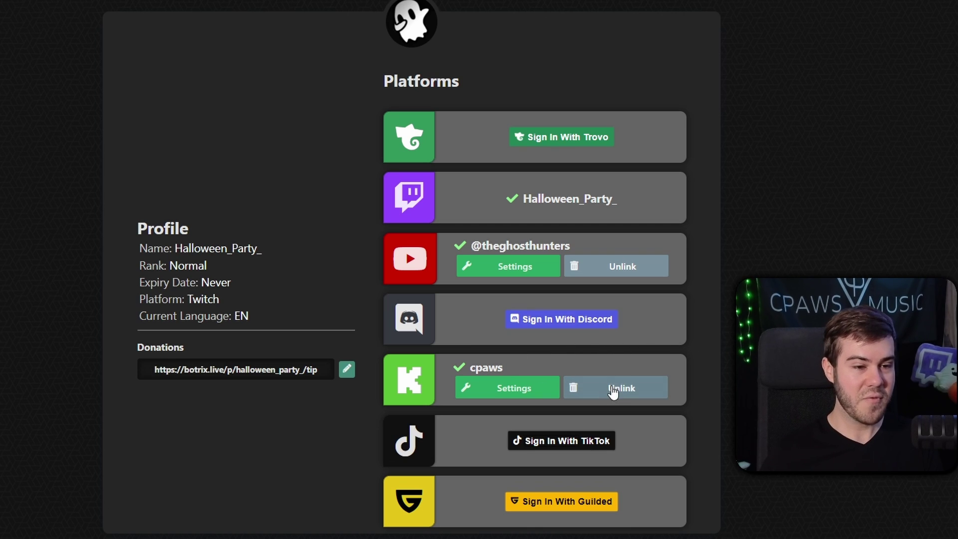
- Unlink the Kick account from BotRix, then relink it by entering the Kick username
{"action": "left_click", "coordinate": [624, 392]}
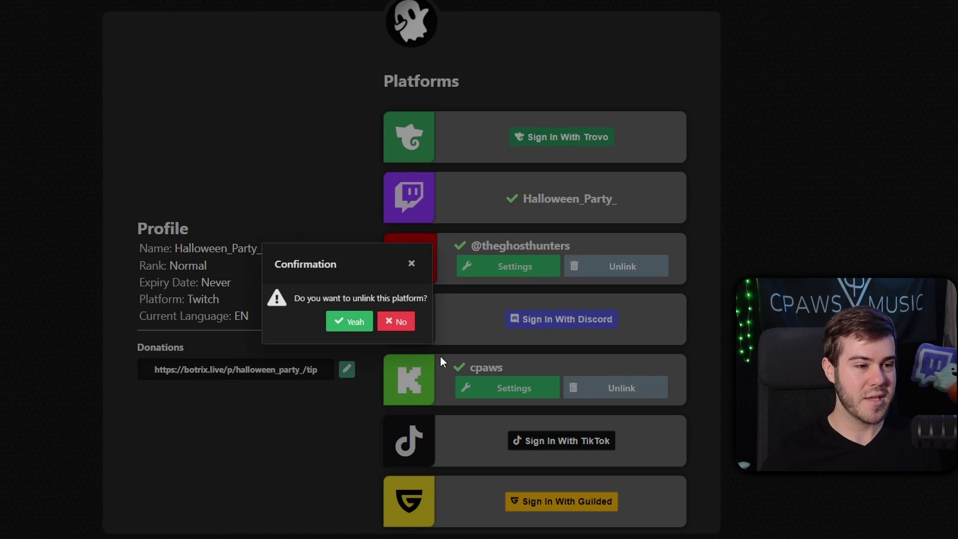
{"action": "left_click", "coordinate": [350, 322]}
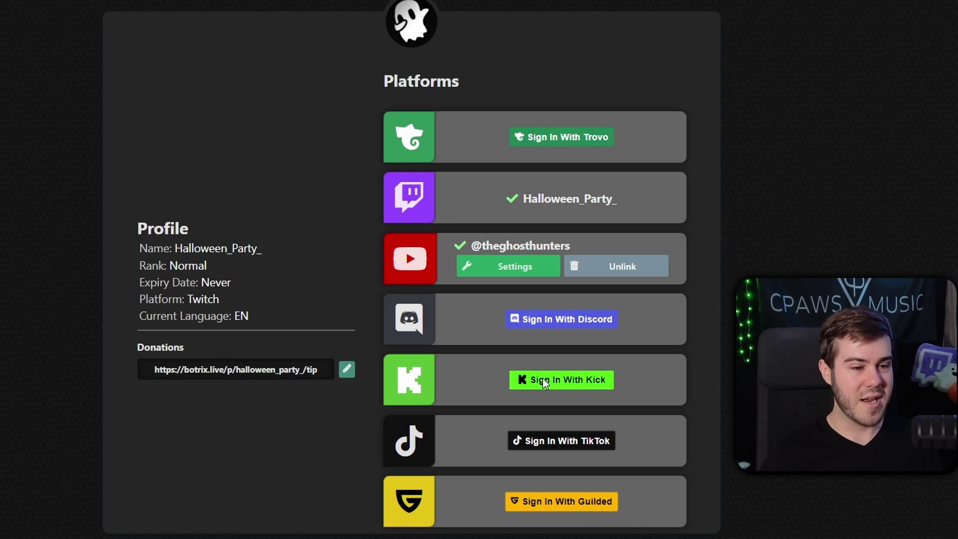
{"action": "left_click", "coordinate": [530, 386]}
{"action": "left_click", "coordinate": [380, 281]}
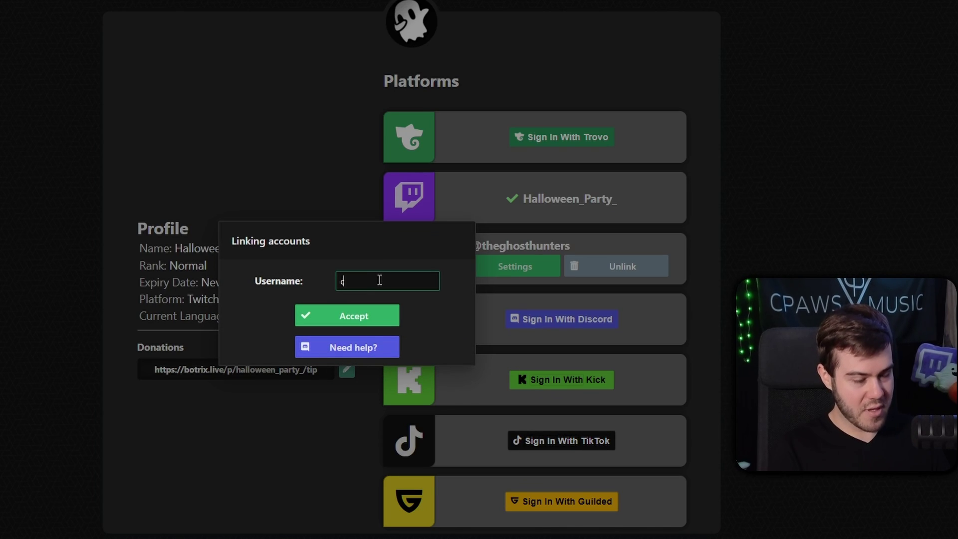
{"action": "left_click", "coordinate": [348, 315]}
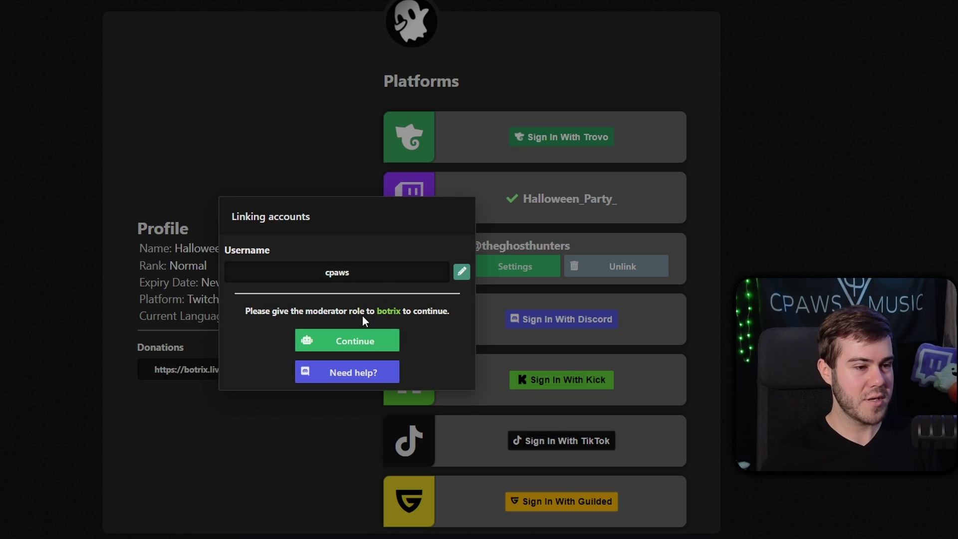
{"action": "left_click", "coordinate": [358, 343]}
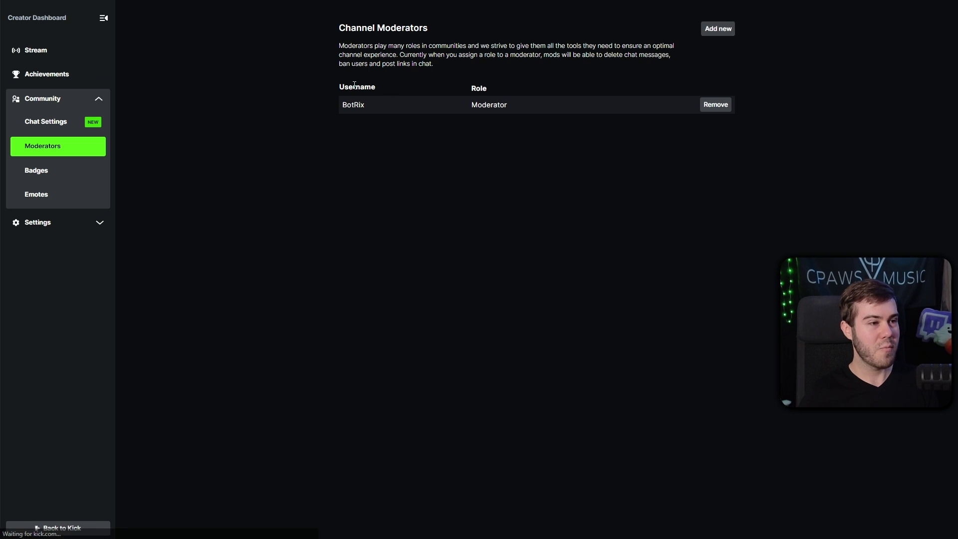
{"action": "left_click", "coordinate": [722, 105]}
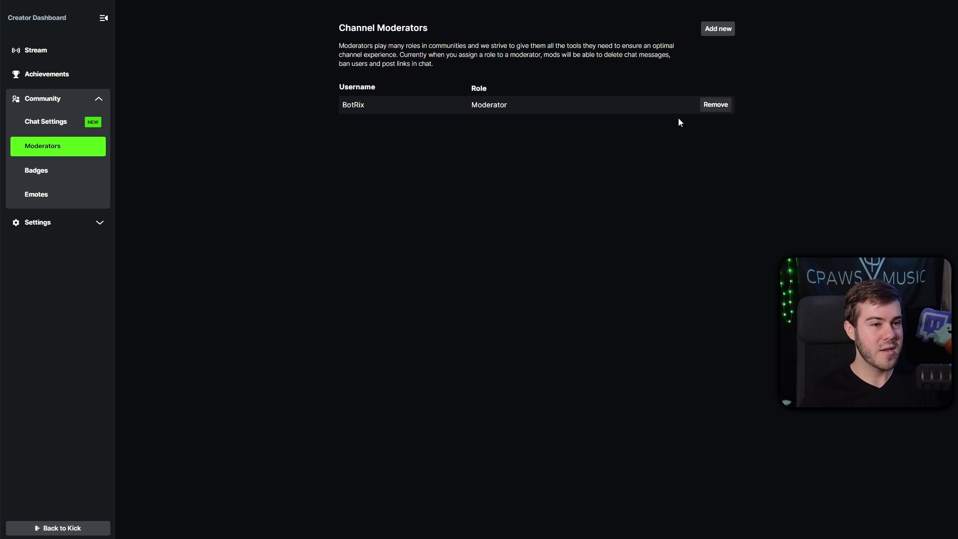
{"action": "left_click", "coordinate": [718, 29]}
{"action": "left_click", "coordinate": [426, 96]}
{"action": "type", "text": "B"}
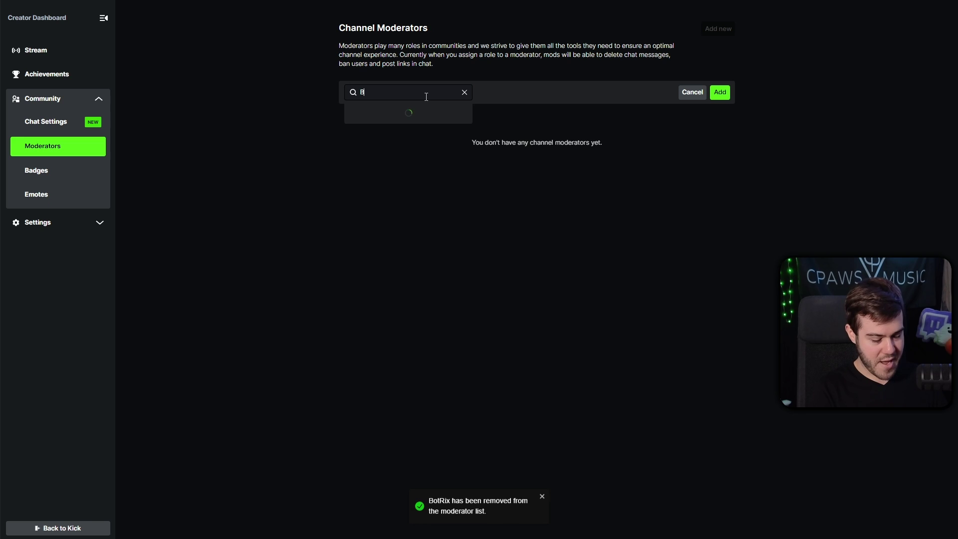
{"action": "type", "text": "otRix"}
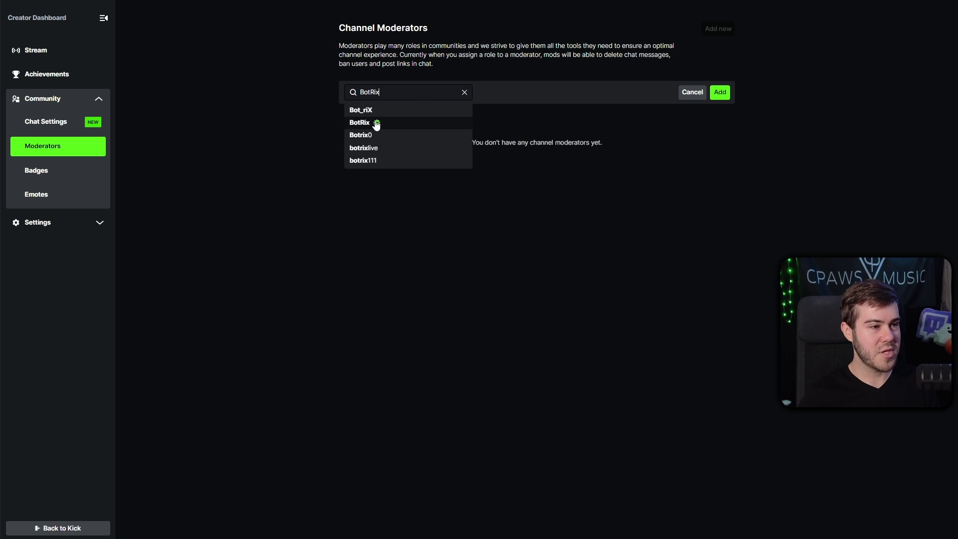
{"action": "left_click", "coordinate": [376, 123]}
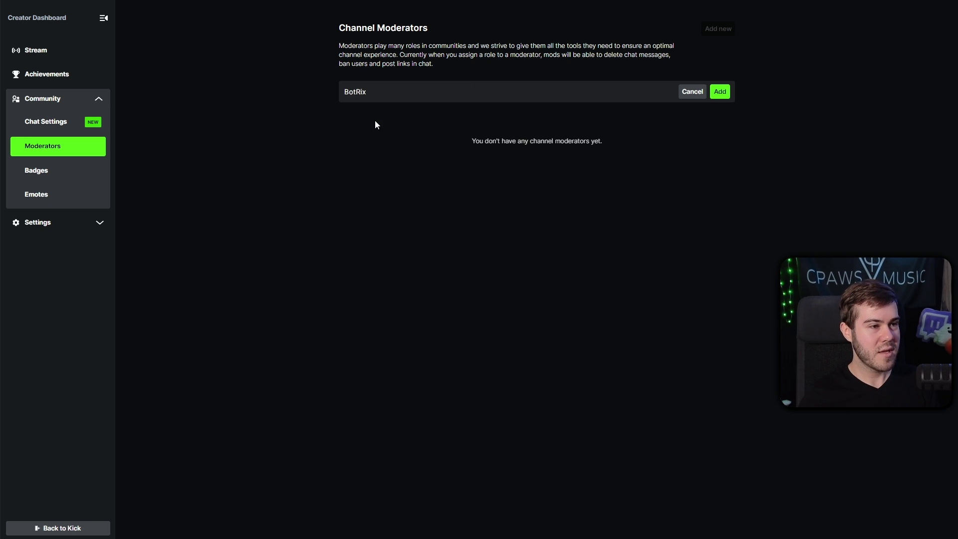
{"action": "left_click", "coordinate": [721, 96]}
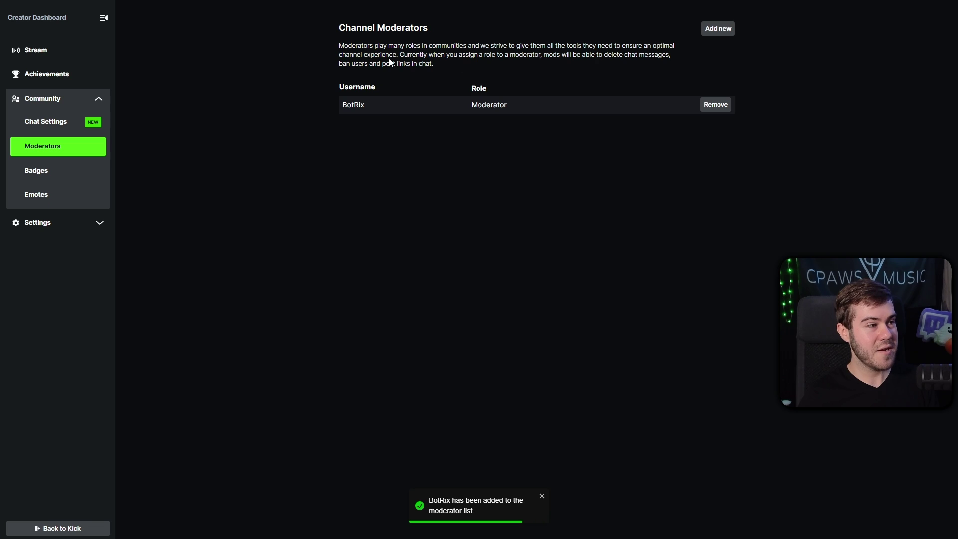
- Go to the Creator Dashboard's Community > Moderators list on Kick
{"action": "left_click", "coordinate": [69, 526]}
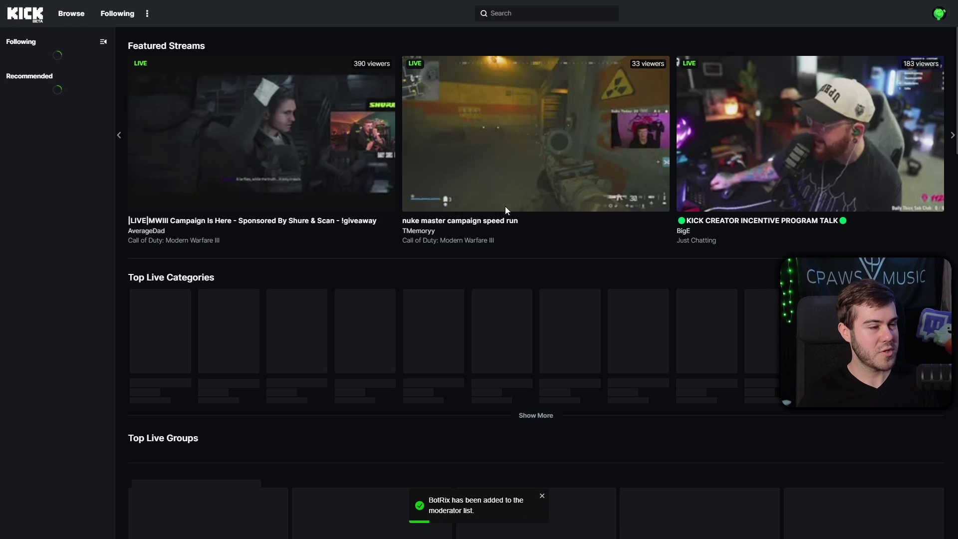
{"action": "left_click", "coordinate": [940, 18]}
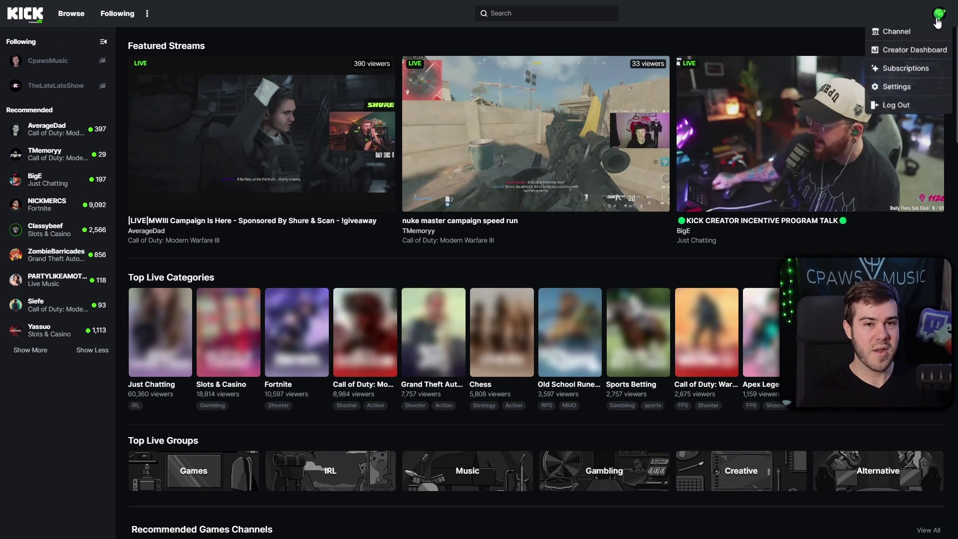
{"action": "left_click", "coordinate": [902, 51]}
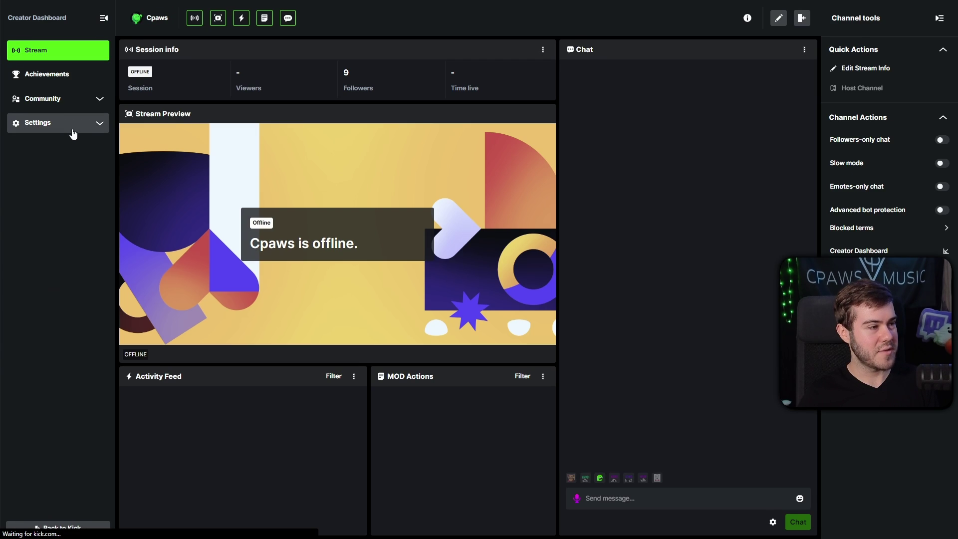
{"action": "left_click", "coordinate": [73, 128]}
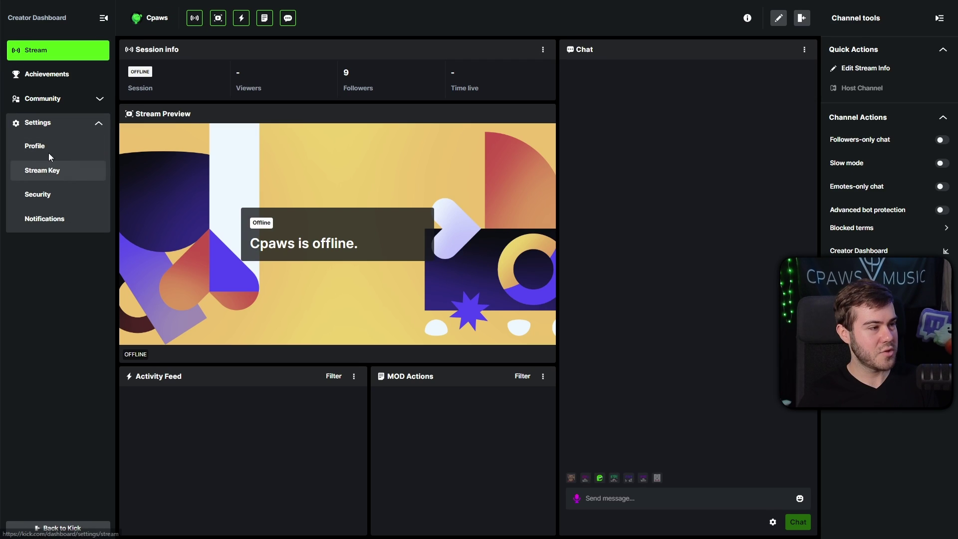
{"action": "left_click", "coordinate": [65, 98]}
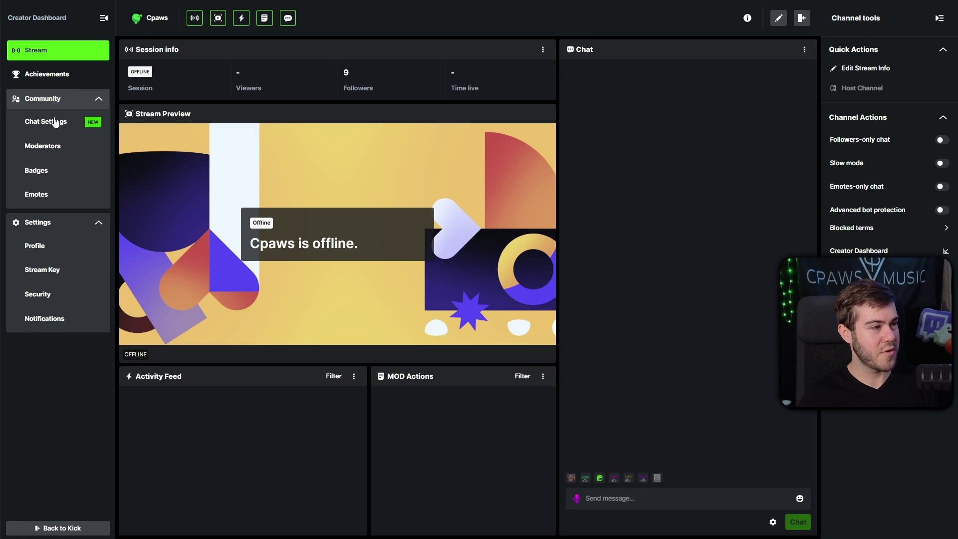
{"action": "left_click", "coordinate": [45, 157]}
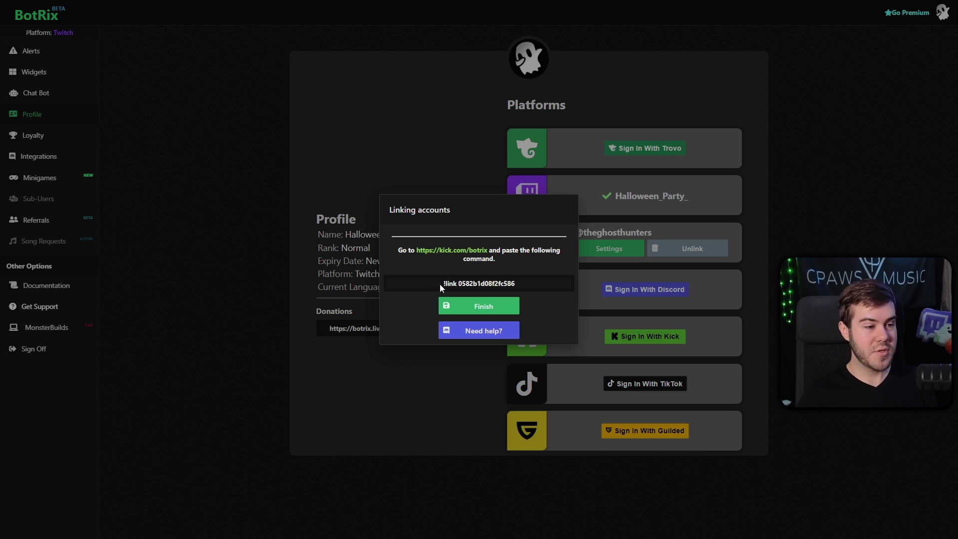
- Copy the !link command from BotRix's Linking accounts dialog
{"action": "left_click_drag", "start_coordinate": [442, 288], "coordinate": [524, 290]}
{"action": "right_click", "coordinate": [478, 284]}
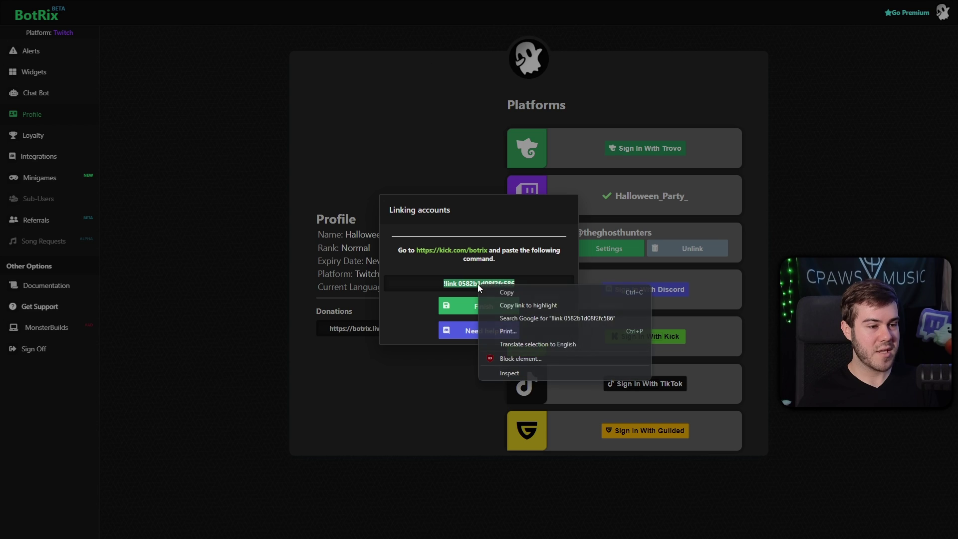
{"action": "left_click", "coordinate": [505, 290]}
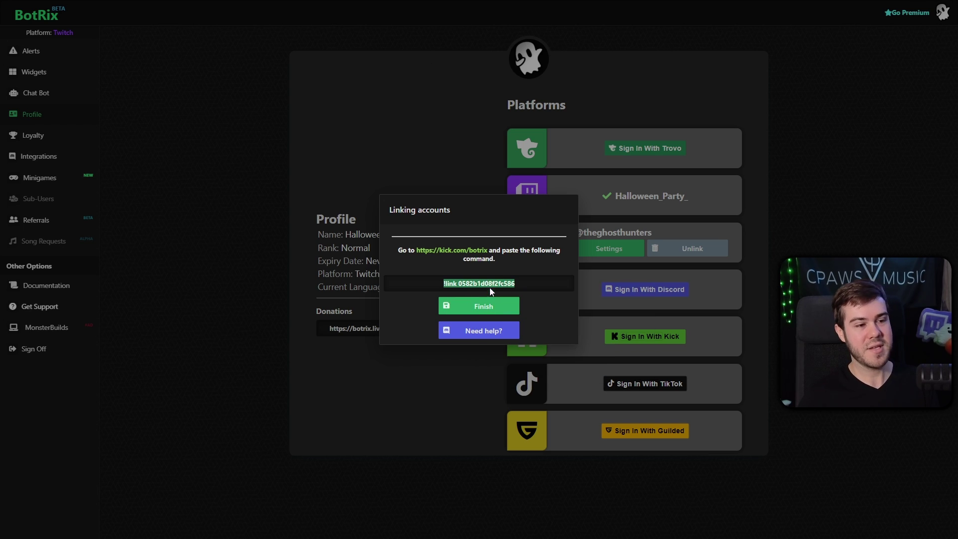
{"action": "left_click", "coordinate": [448, 252]}
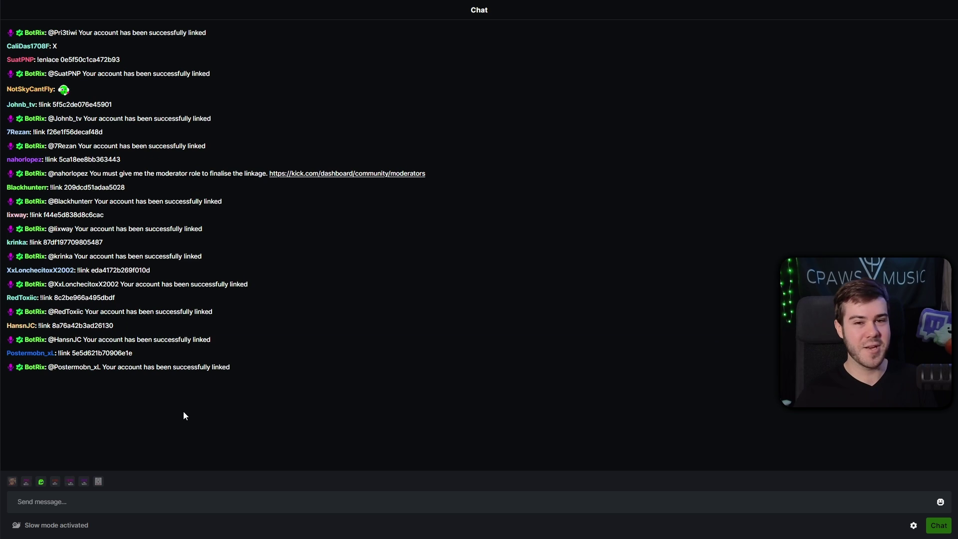
- Post the link command in Kick's botrix chat and check BotRix's 'successfully linked' reply
{"action": "left_click", "coordinate": [103, 503]}
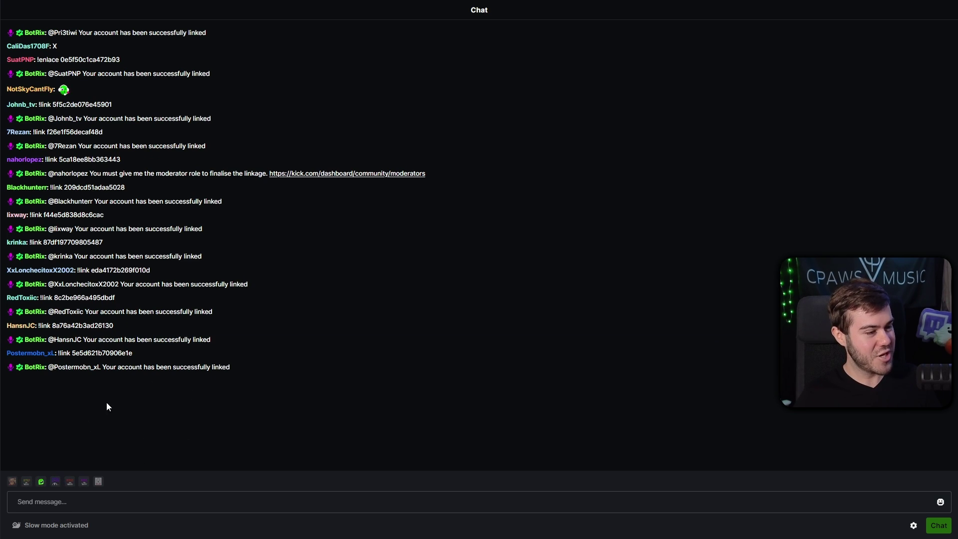
{"action": "key", "text": "ctrl+v"}
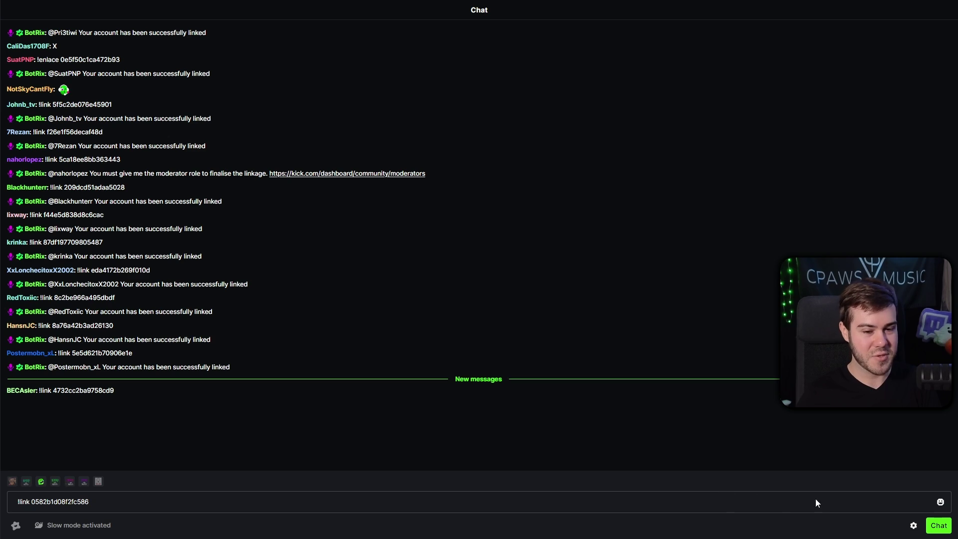
{"action": "left_click", "coordinate": [940, 527]}
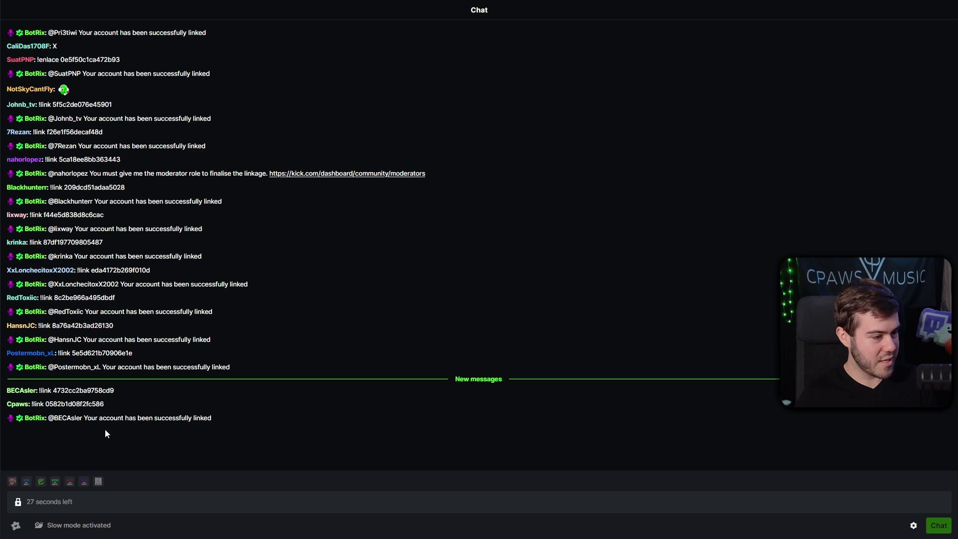
{"action": "left_click_drag", "start_coordinate": [82, 432], "coordinate": [211, 432]}
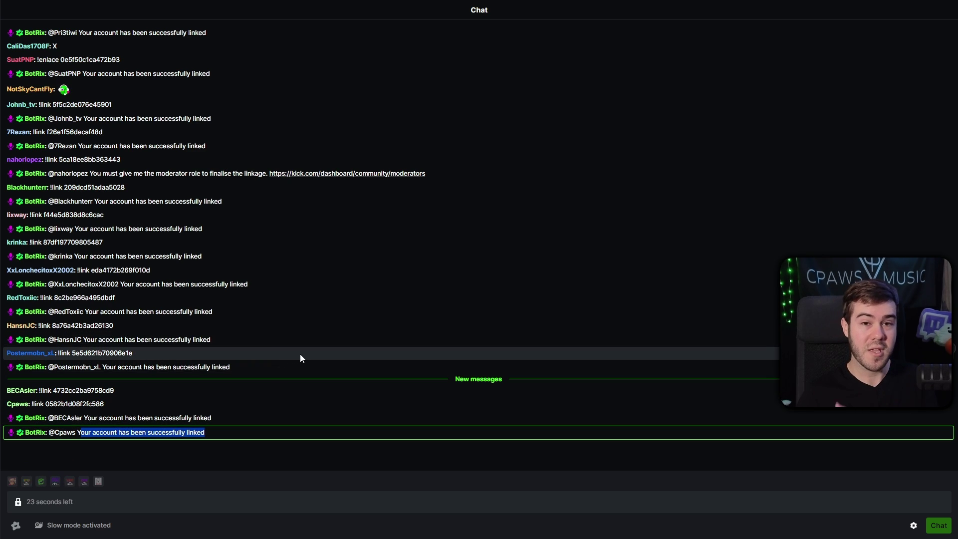
{"action": "key", "text": "alt+Tab"}
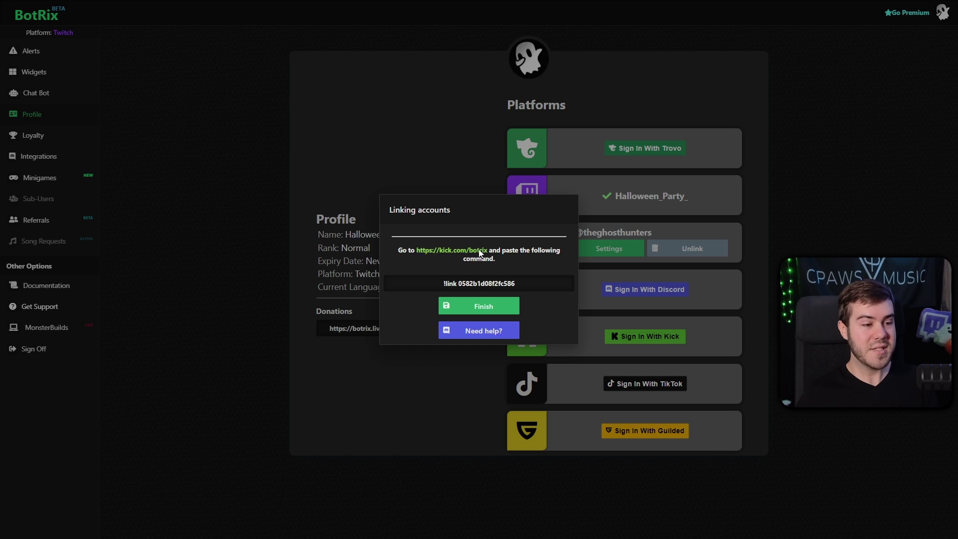
- Finish the Kick link in BotRix's Linking accounts dialog
{"action": "left_click", "coordinate": [476, 306]}
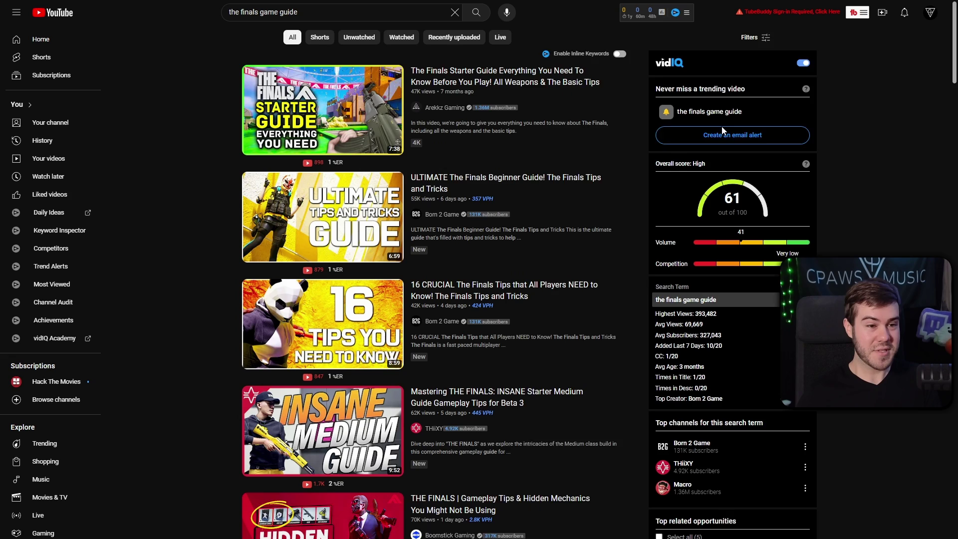
- Leave the YouTube search results and open YouTube Studio from the account menu
{"action": "scroll", "coordinate": [728, 202], "scroll_direction": "down", "scroll_amount": 3}
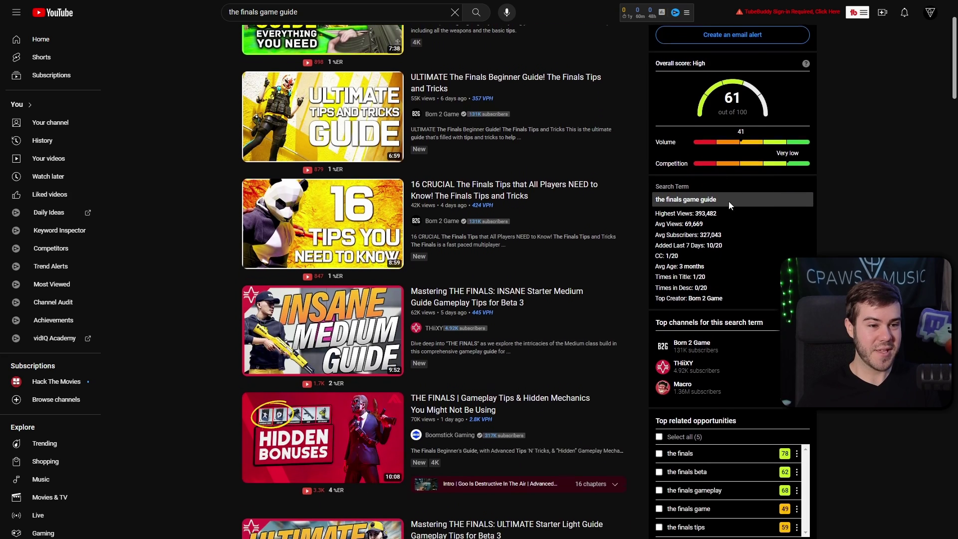
{"action": "scroll", "coordinate": [744, 185], "scroll_direction": "up", "scroll_amount": 3}
{"action": "scroll", "coordinate": [726, 197], "scroll_direction": "down", "scroll_amount": 2}
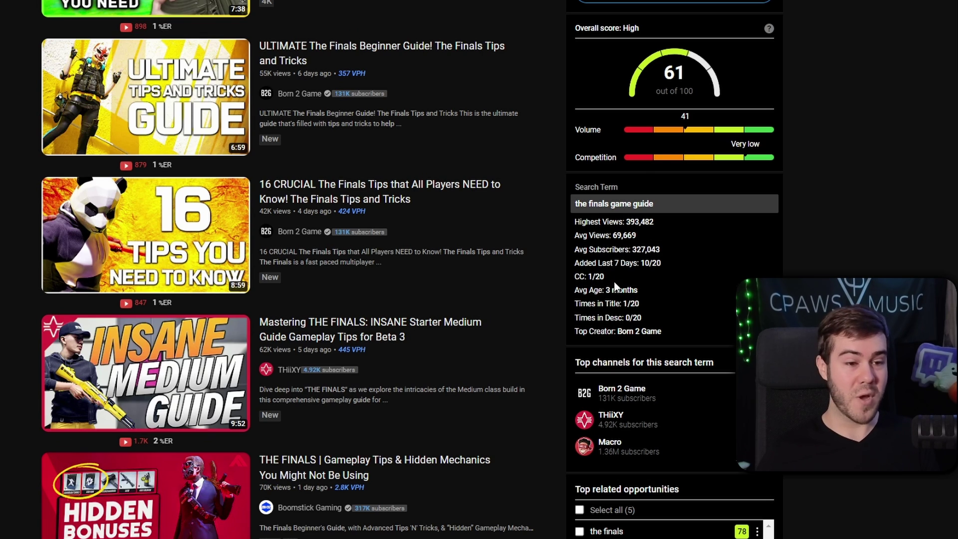
{"action": "scroll", "coordinate": [699, 265], "scroll_direction": "down", "scroll_amount": 2}
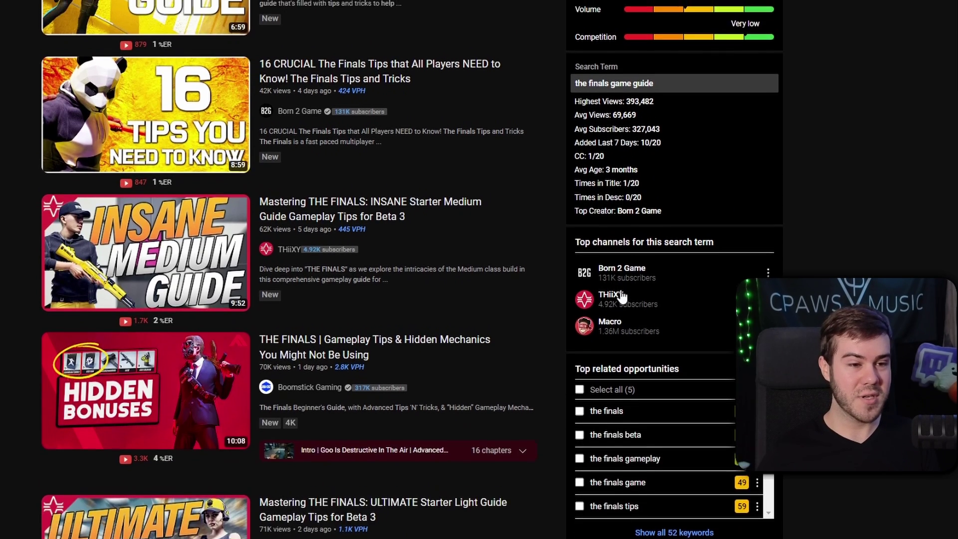
{"action": "scroll", "coordinate": [713, 268], "scroll_direction": "up", "scroll_amount": 3}
{"action": "scroll", "coordinate": [663, 218], "scroll_direction": "up", "scroll_amount": 1}
{"action": "scroll", "coordinate": [704, 294], "scroll_direction": "down", "scroll_amount": 2}
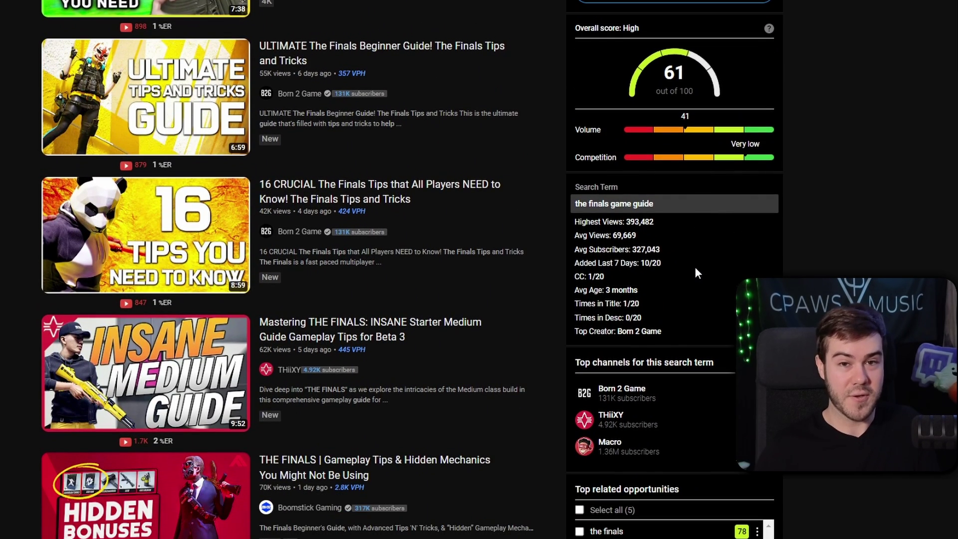
{"action": "scroll", "coordinate": [757, 275], "scroll_direction": "up", "scroll_amount": 1}
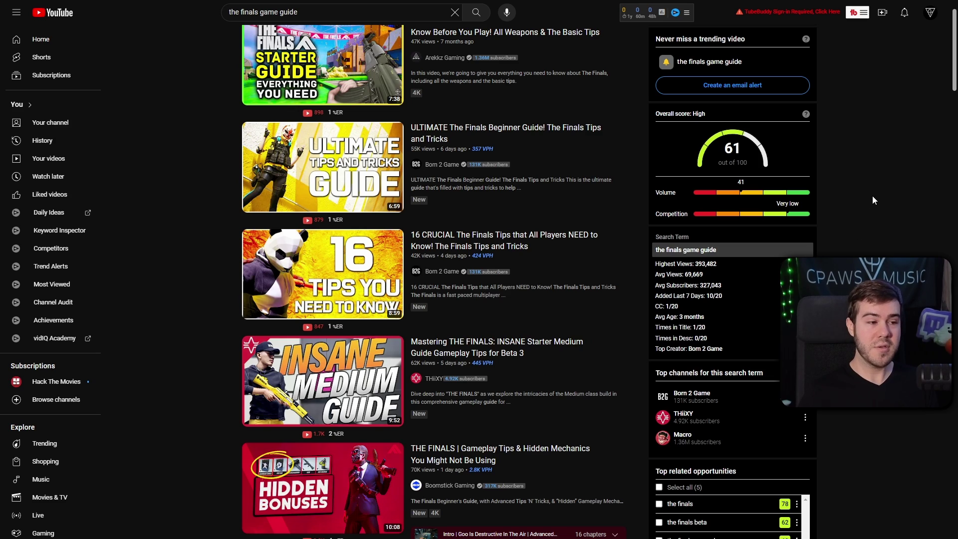
{"action": "left_click", "coordinate": [932, 13]}
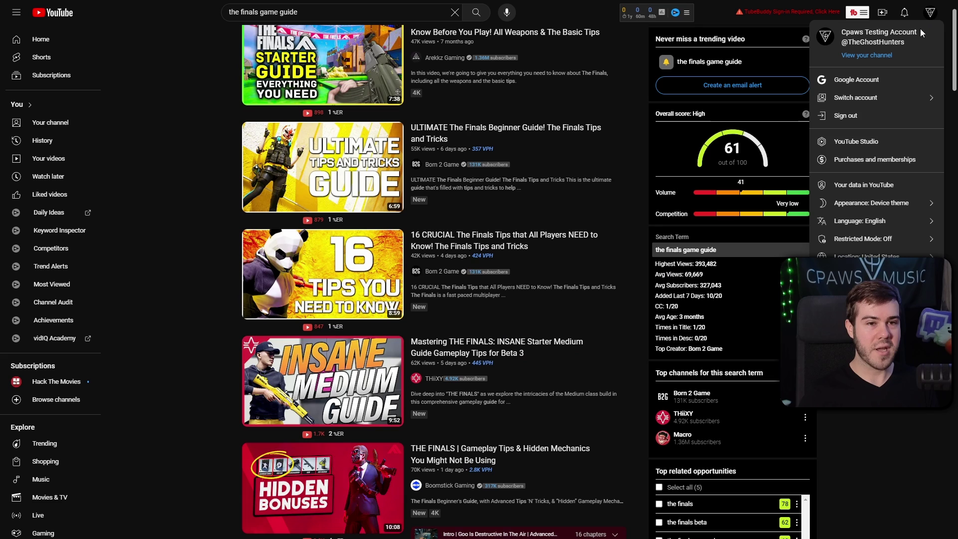
{"action": "left_click", "coordinate": [886, 142]}
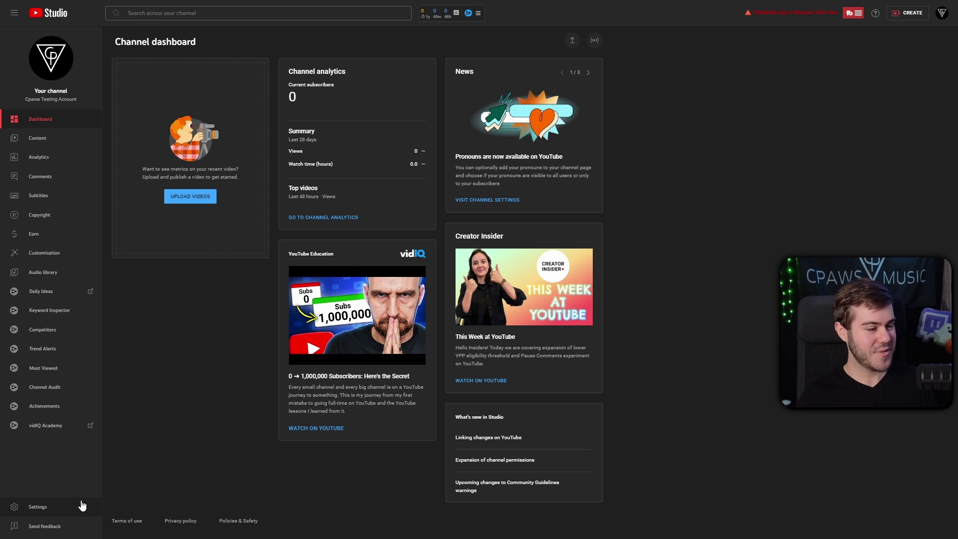
- Add youtube.com/botrix as a standard moderator in YouTube Studio's Community settings and save
{"action": "left_click", "coordinate": [66, 512]}
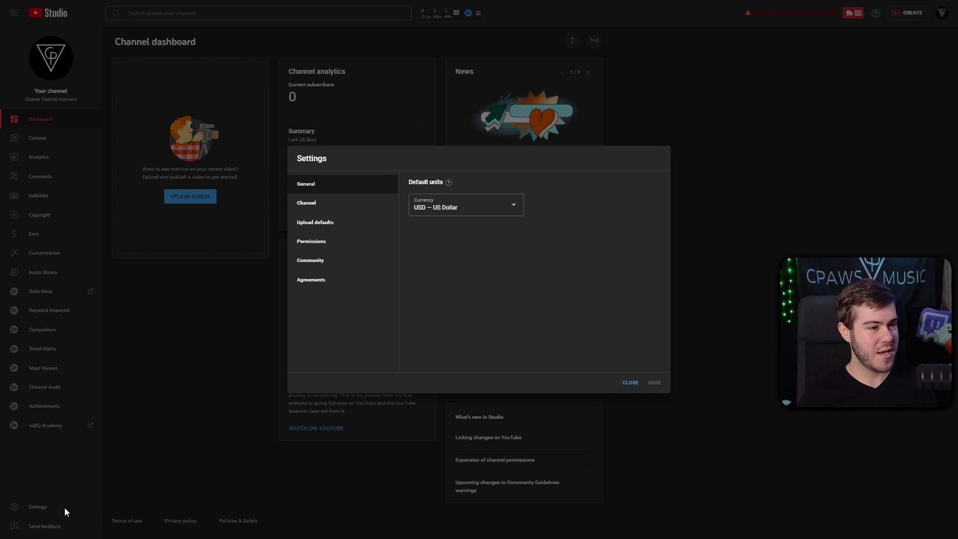
{"action": "left_click", "coordinate": [338, 264]}
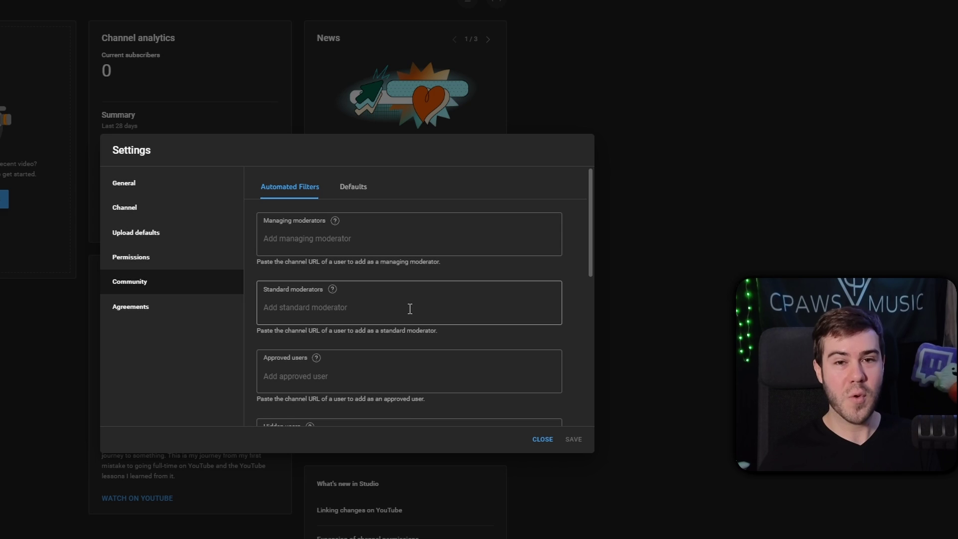
{"action": "left_click", "coordinate": [298, 312]}
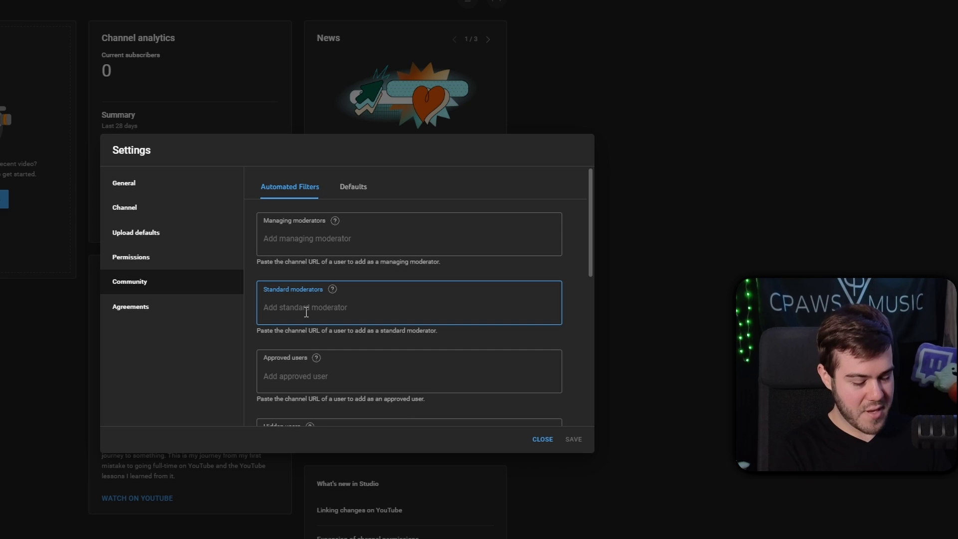
{"action": "type", "text": "youtube.com"}
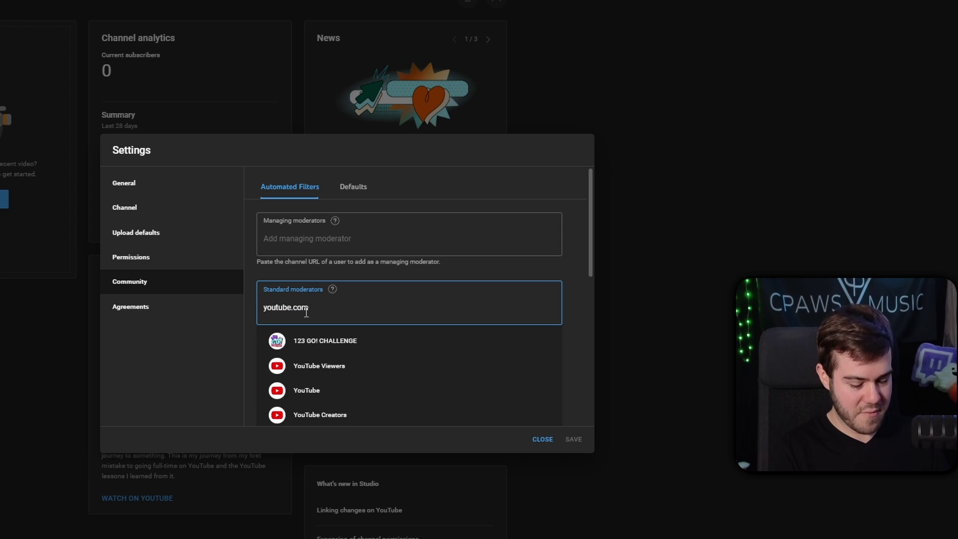
{"action": "type", "text": "/botrix"}
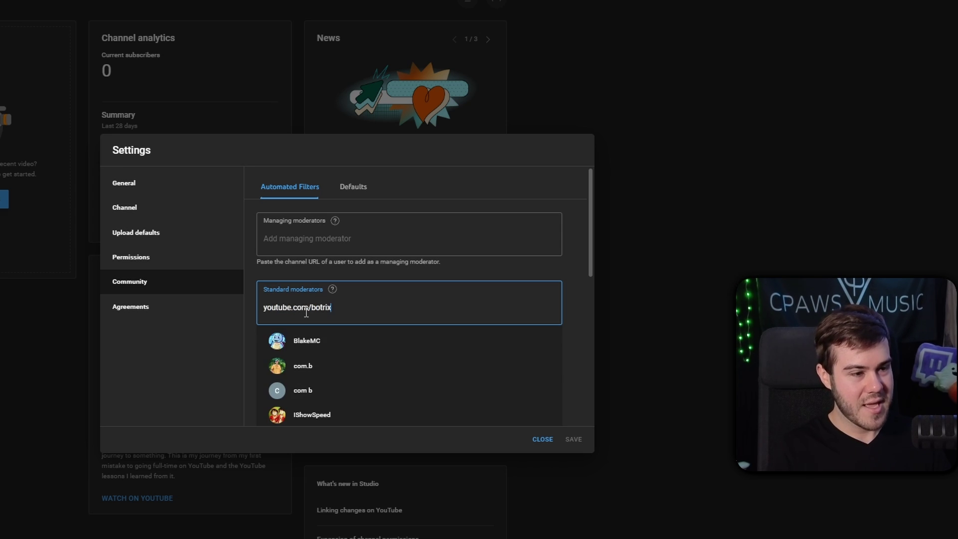
{"action": "scroll", "coordinate": [352, 362], "scroll_direction": "down", "scroll_amount": 1}
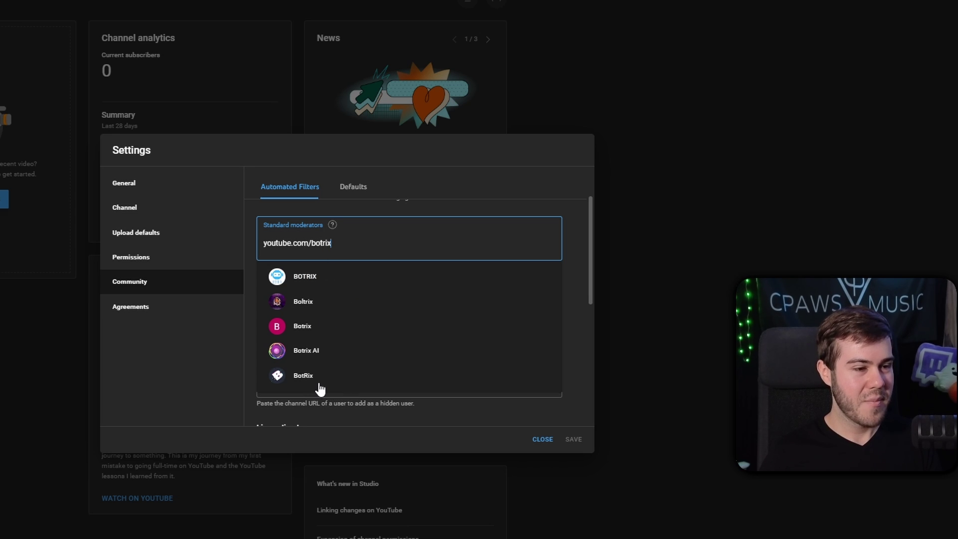
{"action": "left_click", "coordinate": [302, 379]}
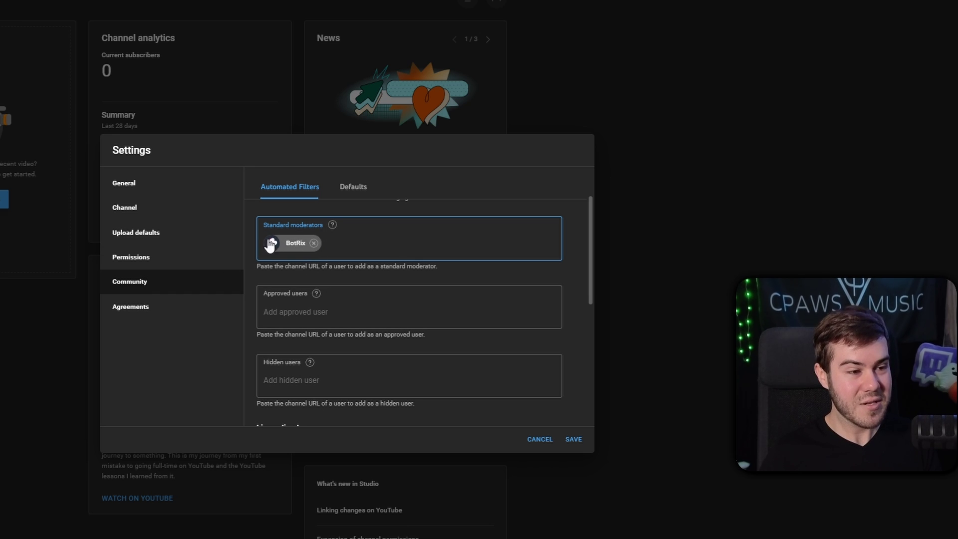
{"action": "left_click", "coordinate": [573, 441]}
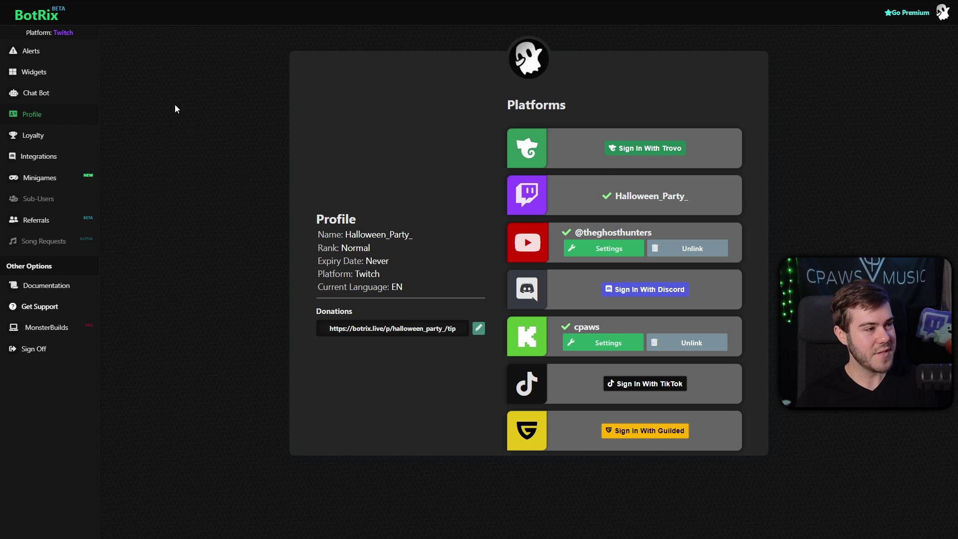
- Open BotRix's Chat widget settings and turn off Trovo chat
{"action": "left_click", "coordinate": [54, 78]}
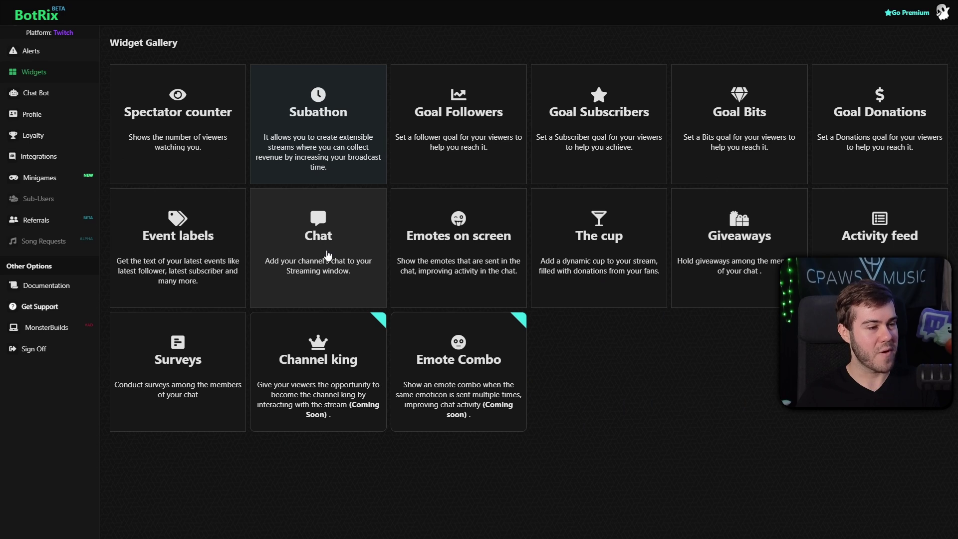
{"action": "left_click", "coordinate": [328, 255]}
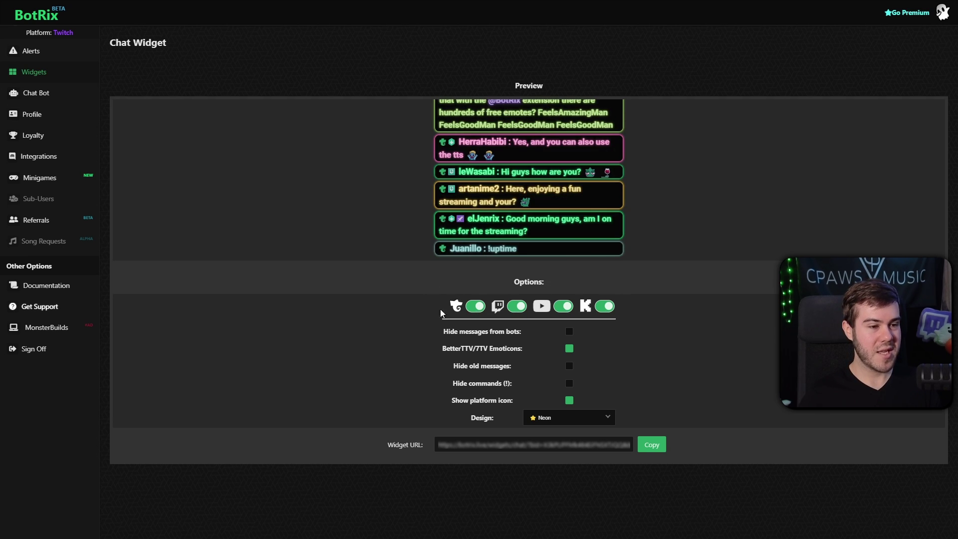
{"action": "left_click", "coordinate": [477, 307]}
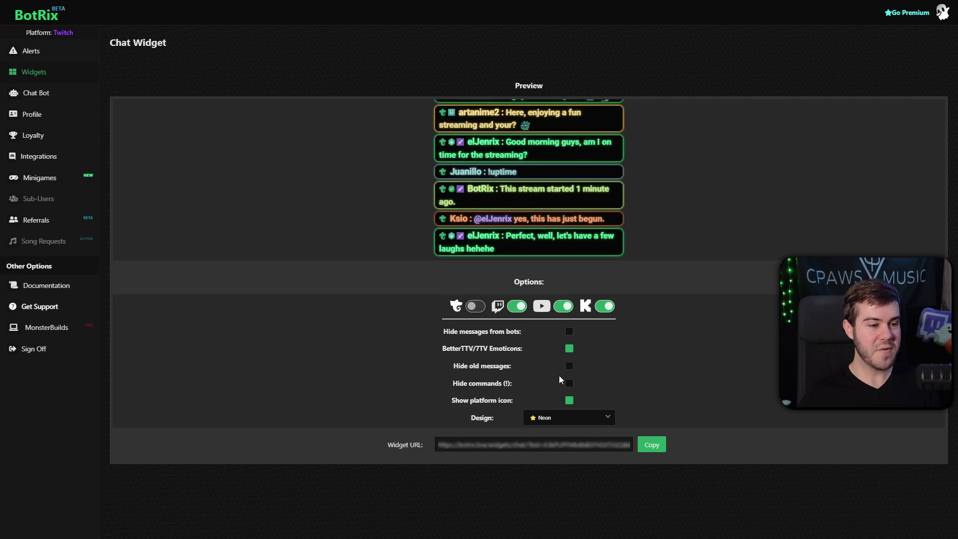
- Set the chat widget design to Transparent and copy its widget URL
{"action": "left_click", "coordinate": [557, 418]}
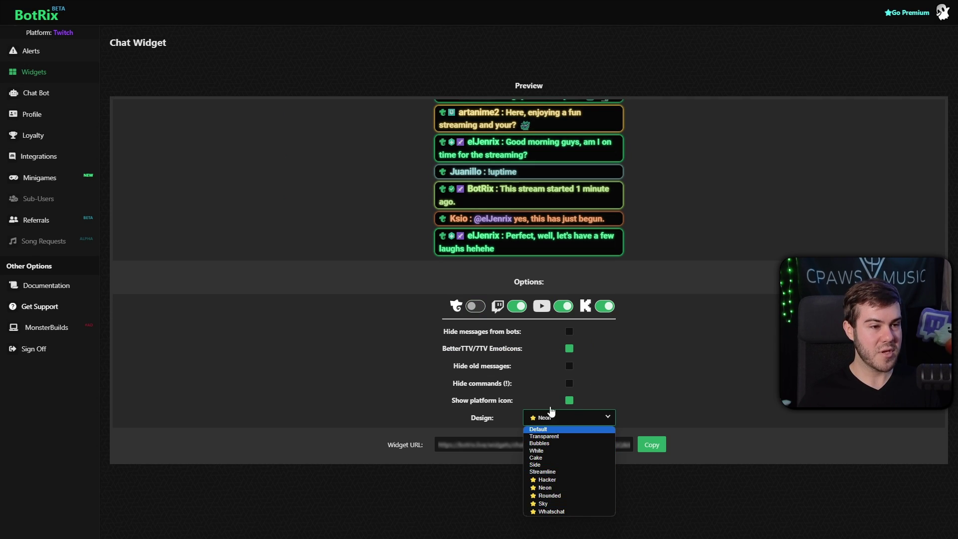
{"action": "left_click", "coordinate": [556, 437]}
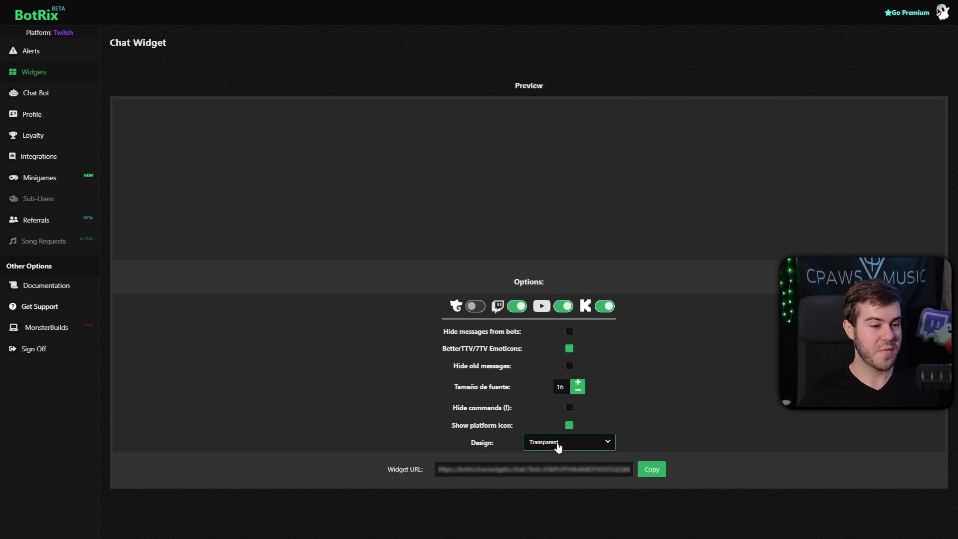
{"action": "left_click", "coordinate": [558, 446]}
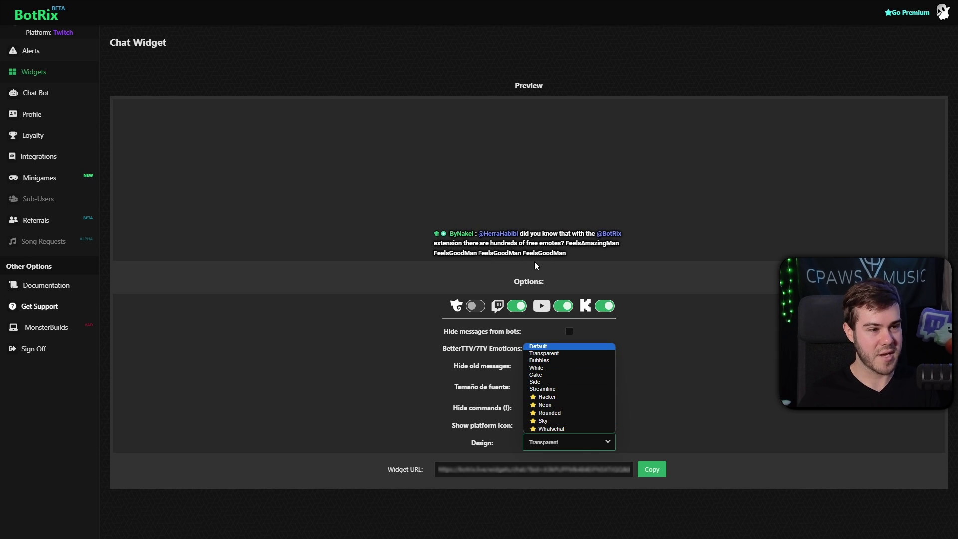
{"action": "left_click", "coordinate": [534, 261]}
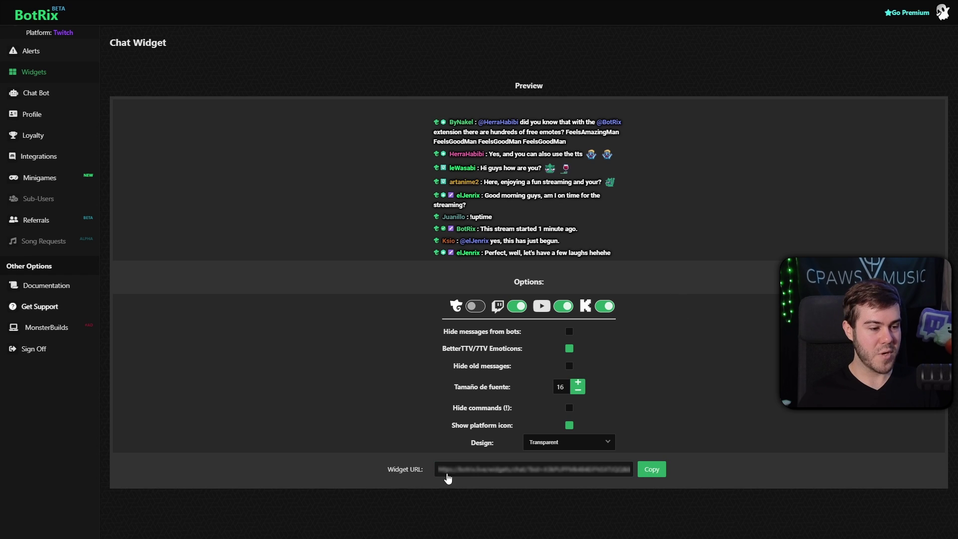
{"action": "left_click", "coordinate": [653, 469]}
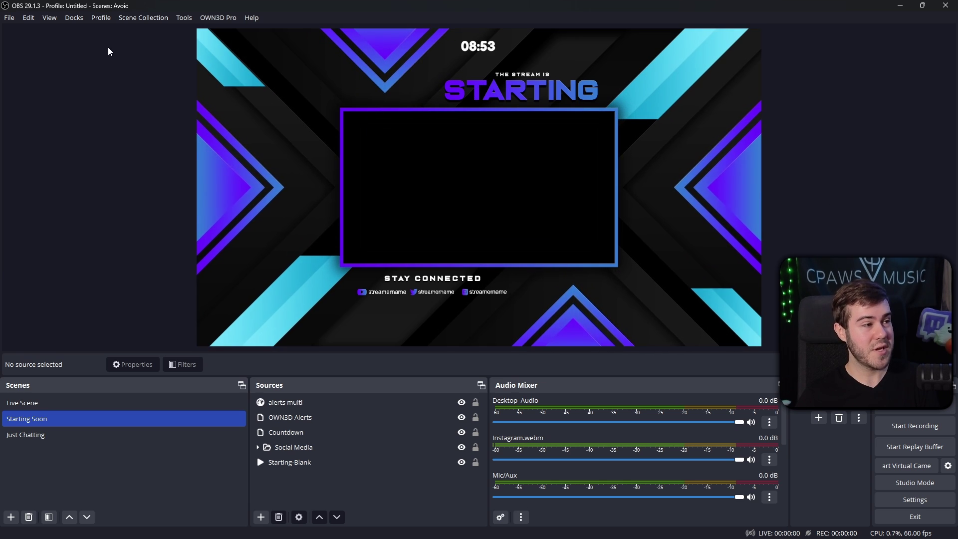
- Create a 'multichat' custom browser dock with the widget URL and dock it at the left edge
{"action": "left_click", "coordinate": [74, 19]}
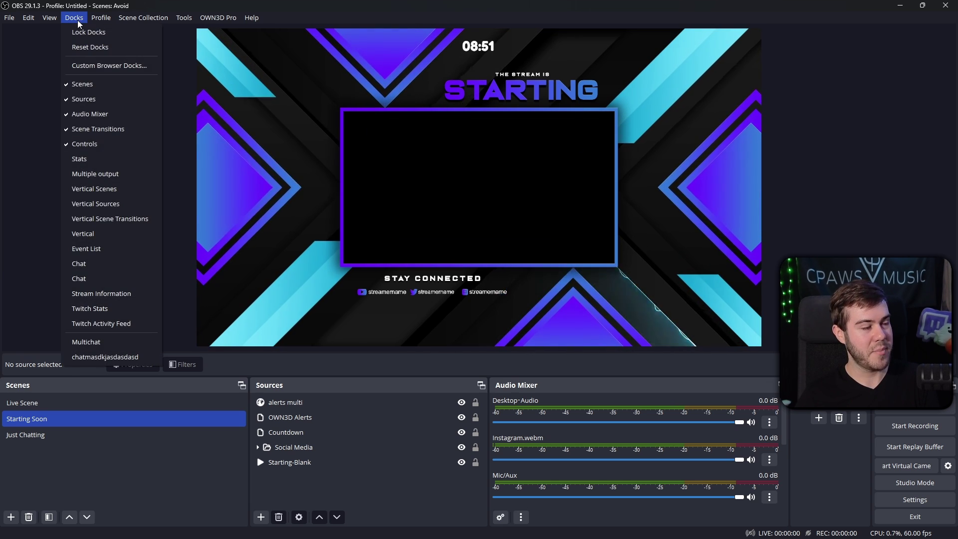
{"action": "left_click", "coordinate": [109, 67]}
{"action": "type", "text": "multichat"}
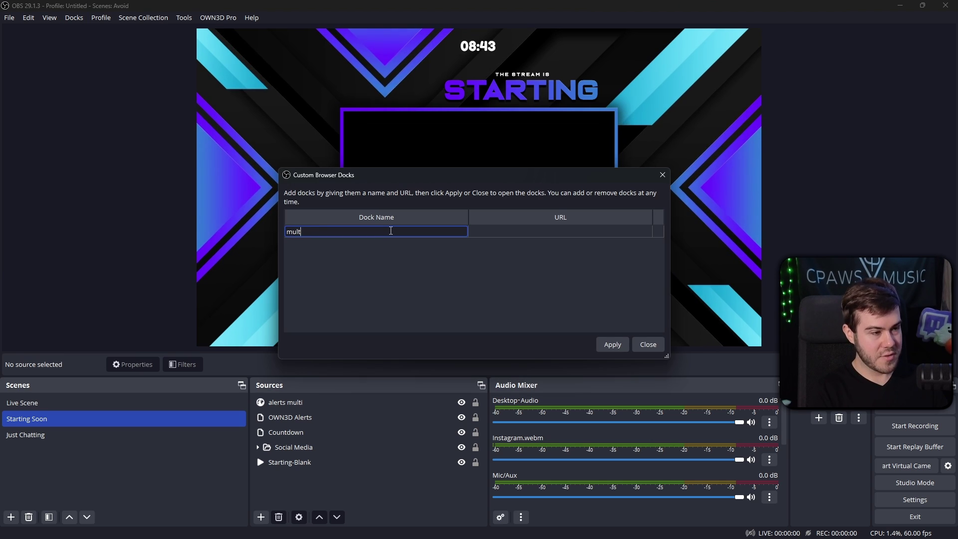
{"action": "left_click", "coordinate": [492, 234]}
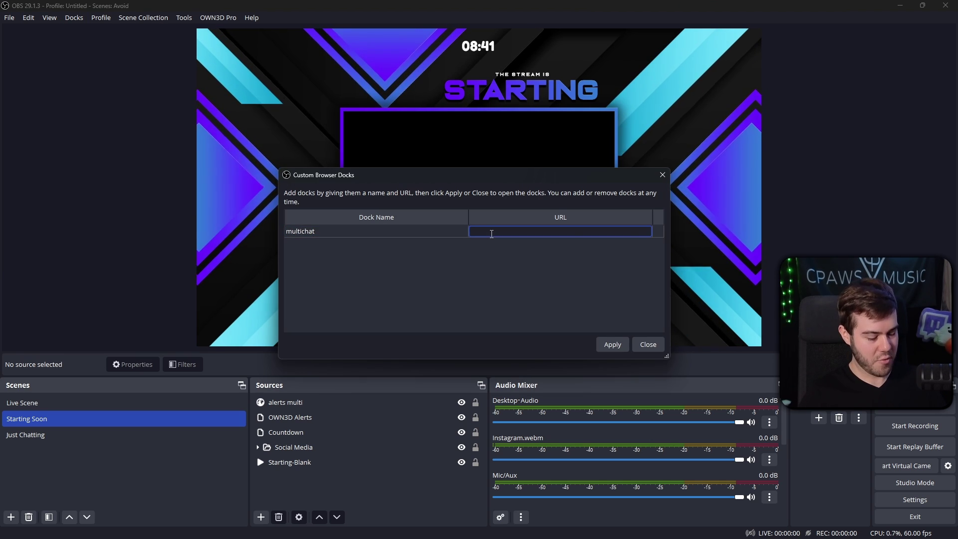
{"action": "key", "text": "ctrl+v"}
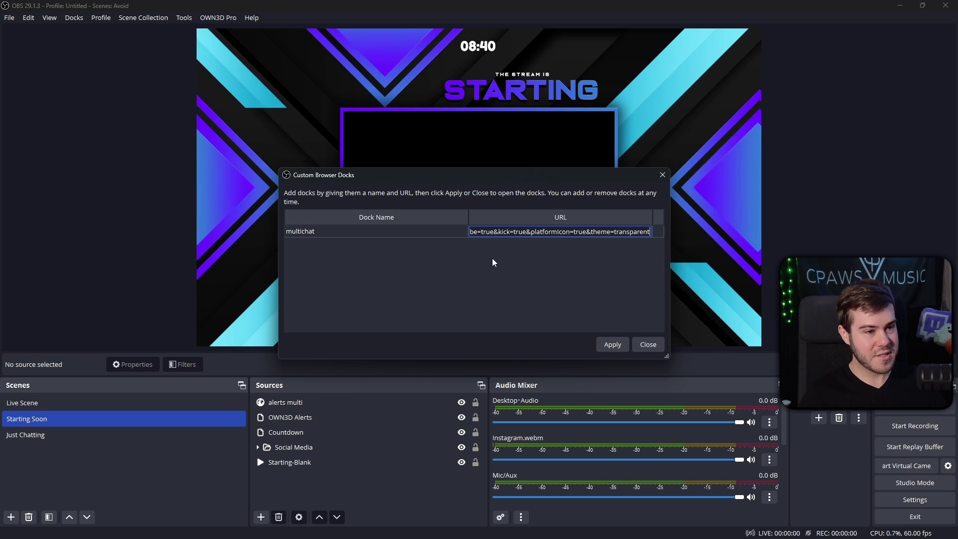
{"action": "left_click", "coordinate": [616, 346]}
{"action": "left_click_drag", "start_coordinate": [463, 126], "coordinate": [195, 126]}
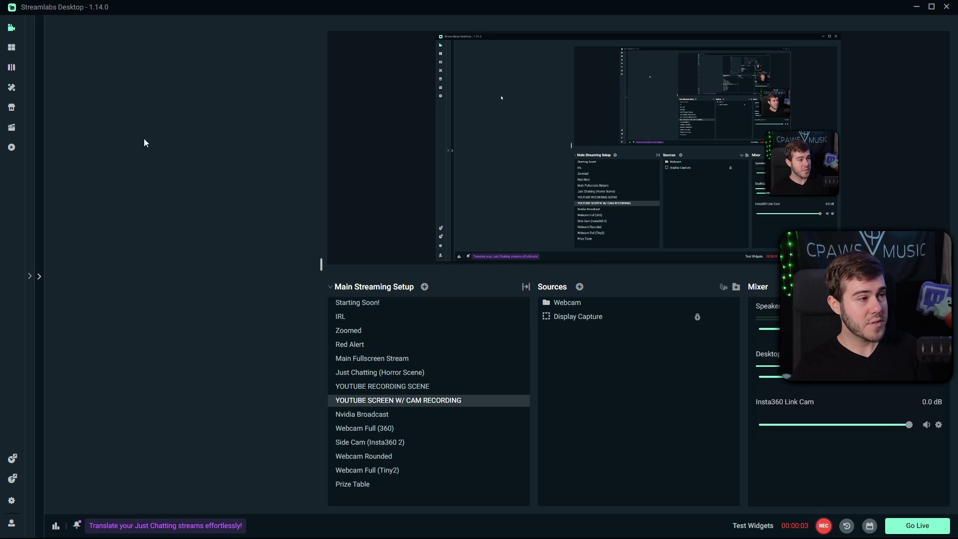
- Add a Website panel to the left layout slot and enter the BotRix chat widget URL
{"action": "left_click", "coordinate": [13, 50]}
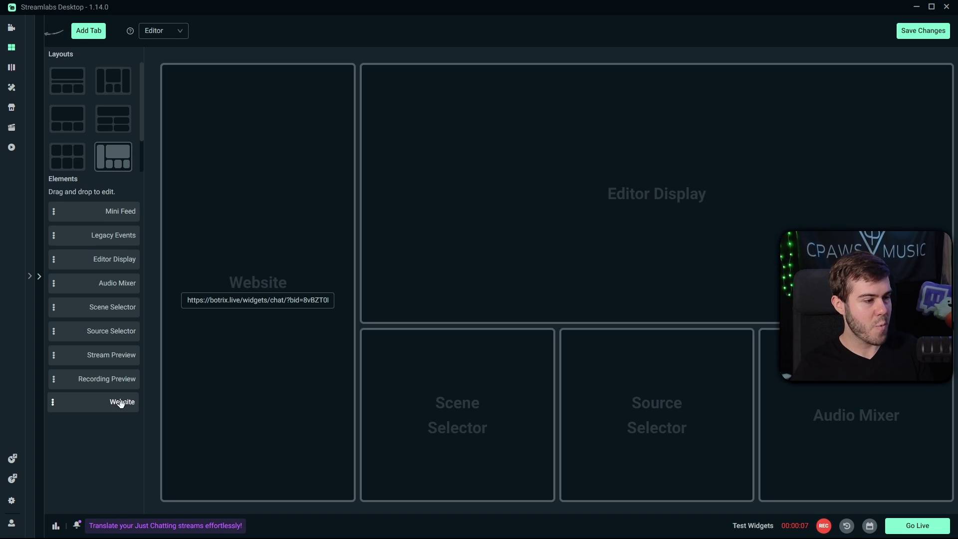
{"action": "left_click_drag", "start_coordinate": [100, 403], "coordinate": [251, 355]}
{"action": "left_click", "coordinate": [219, 301]}
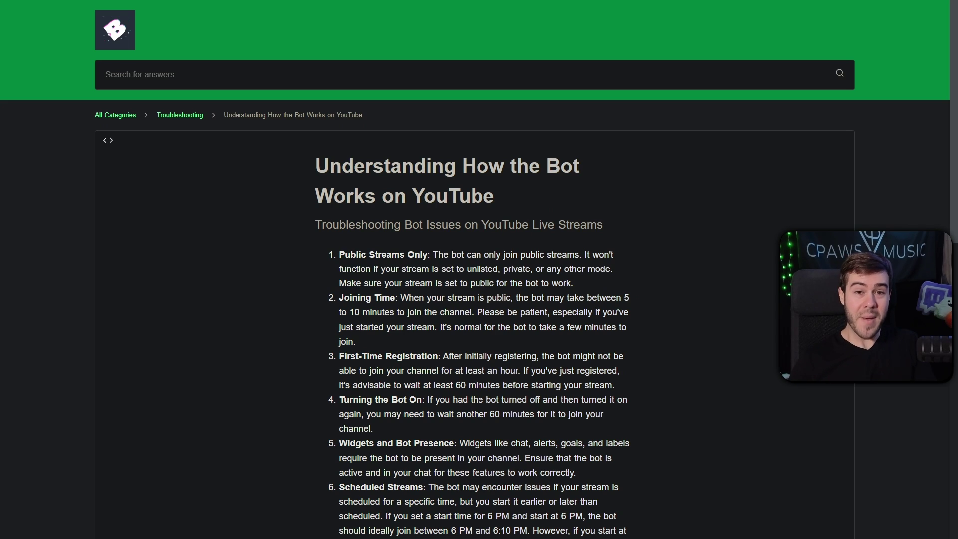
{"action": "scroll", "coordinate": [552, 230], "scroll_direction": "down", "scroll_amount": 2}
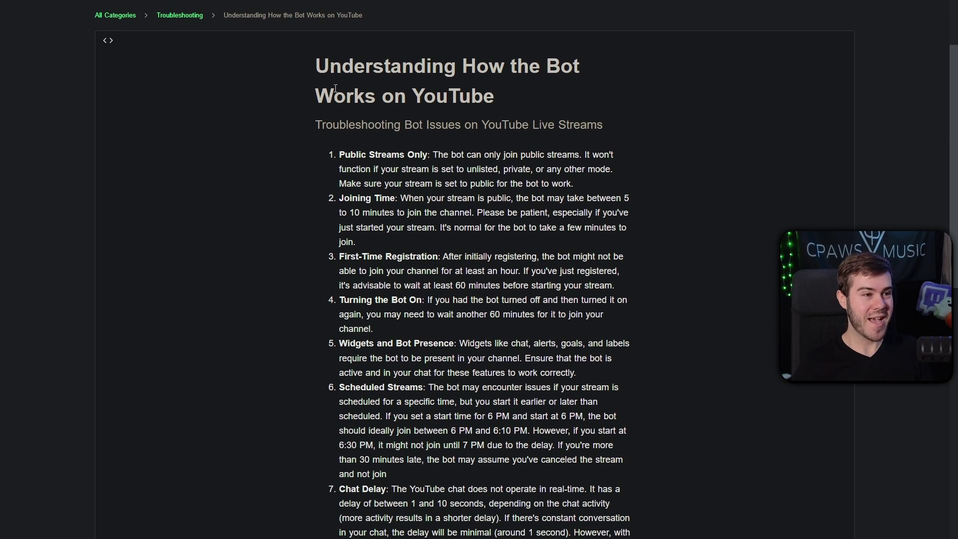
{"action": "scroll", "coordinate": [353, 160], "scroll_direction": "down", "scroll_amount": 5}
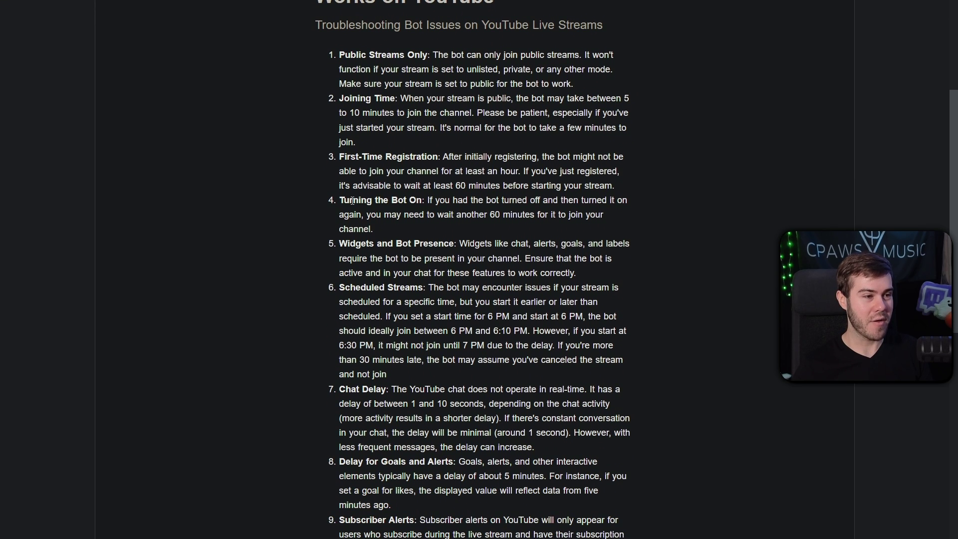
{"action": "scroll", "coordinate": [448, 246], "scroll_direction": "down", "scroll_amount": 2}
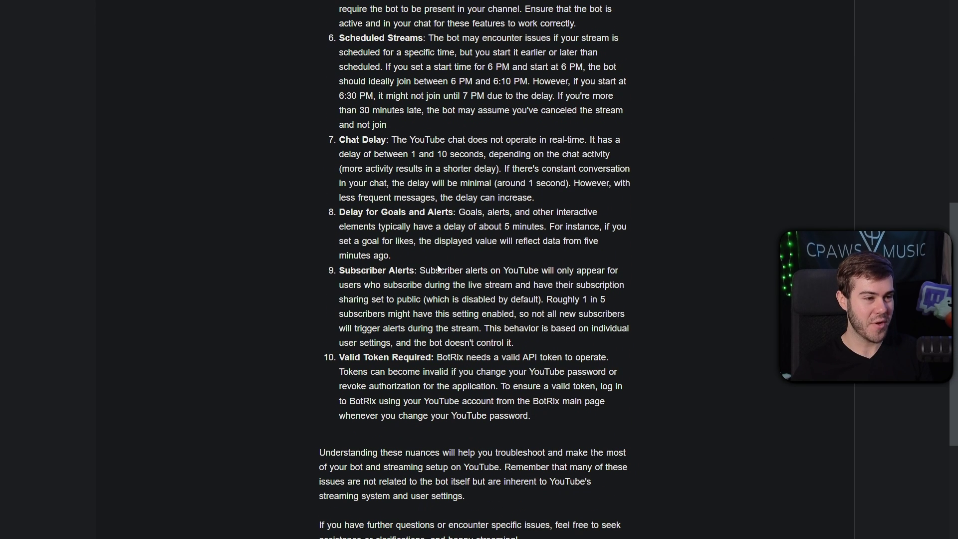
{"action": "scroll", "coordinate": [439, 269], "scroll_direction": "up", "scroll_amount": 7}
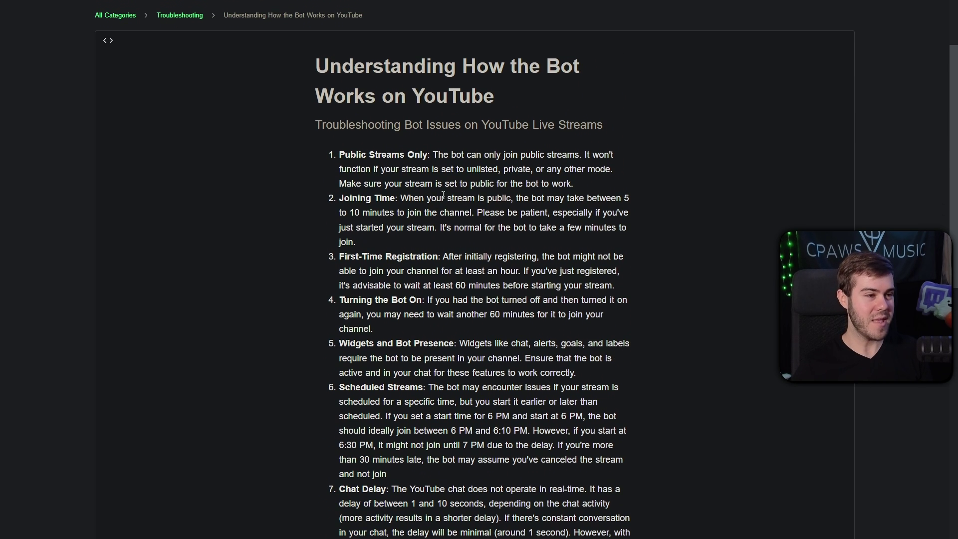
{"action": "left_click_drag", "start_coordinate": [340, 154], "coordinate": [383, 159]}
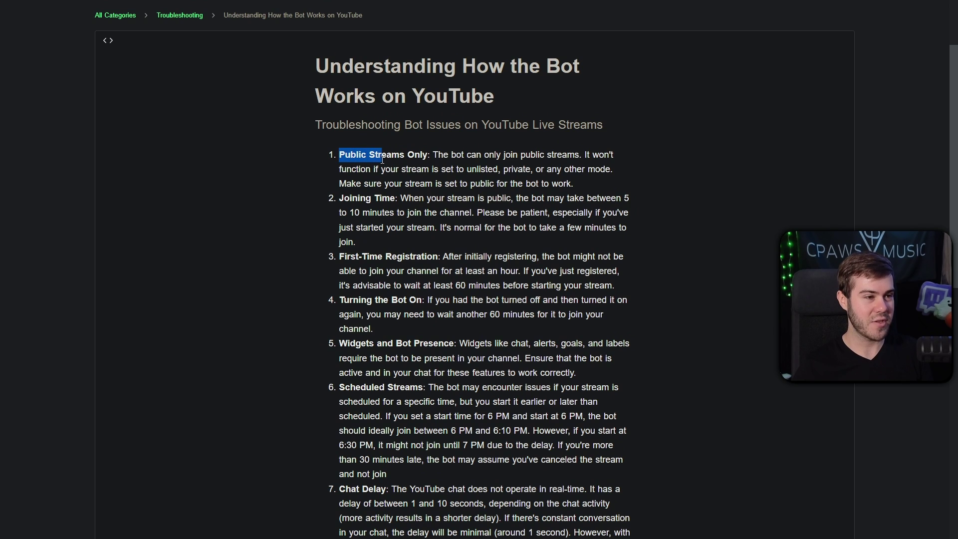
{"action": "left_click", "coordinate": [403, 160]}
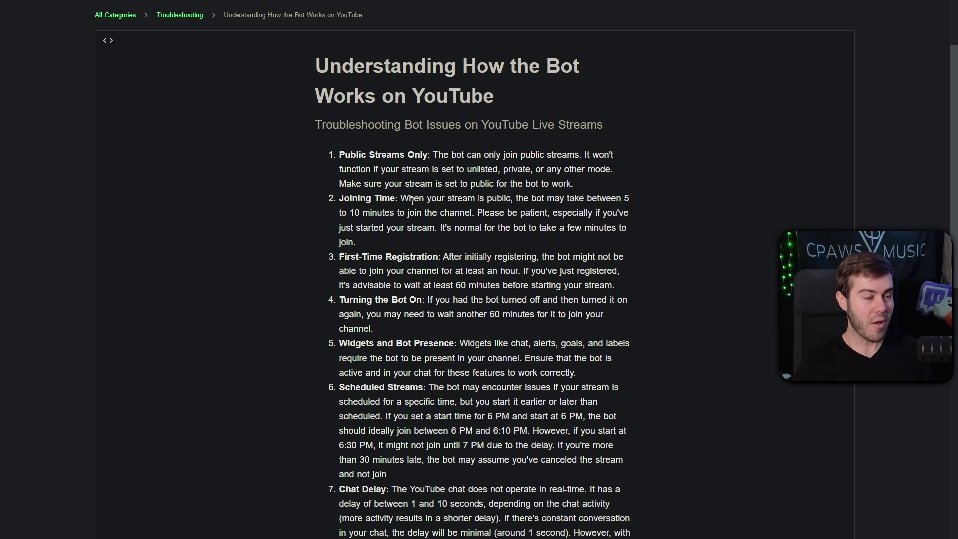
{"action": "scroll", "coordinate": [401, 175], "scroll_direction": "down", "scroll_amount": 1}
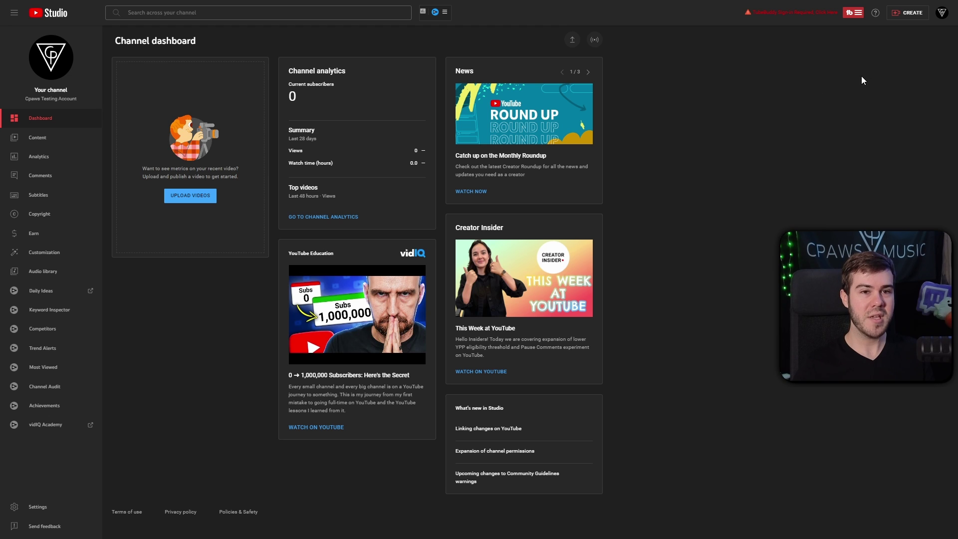
- Open the live control room and change 'VIDEO' in the stream title to 'stream'
{"action": "left_click", "coordinate": [911, 16]}
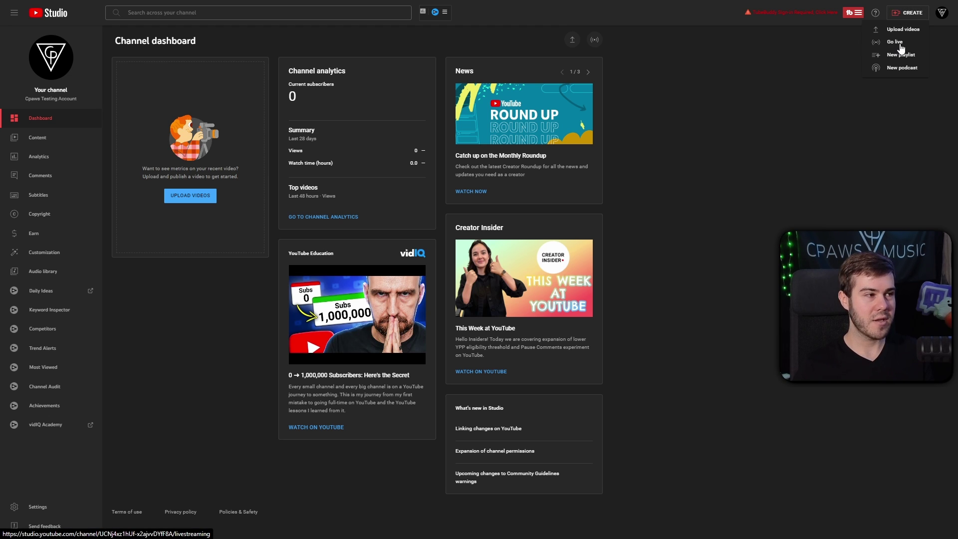
{"action": "left_click", "coordinate": [902, 43]}
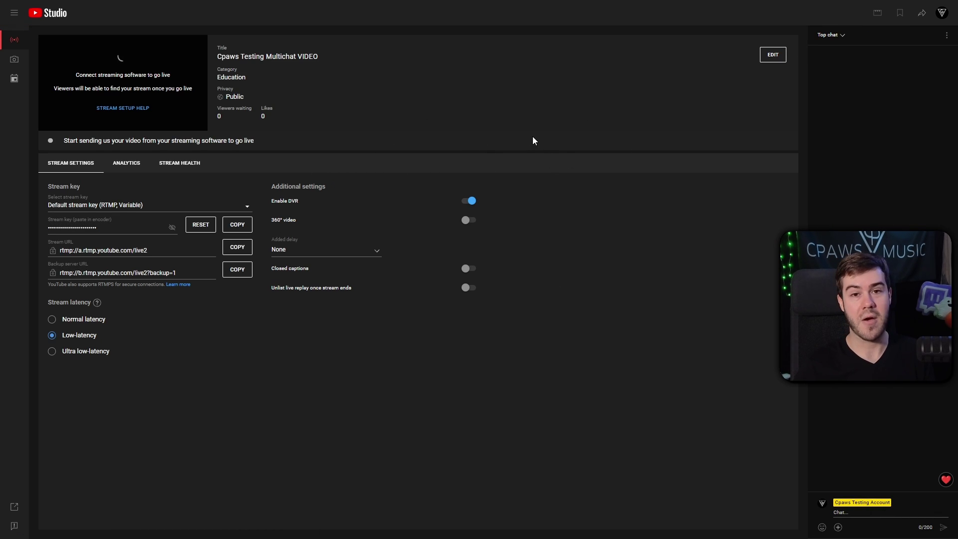
{"action": "left_click", "coordinate": [773, 56]}
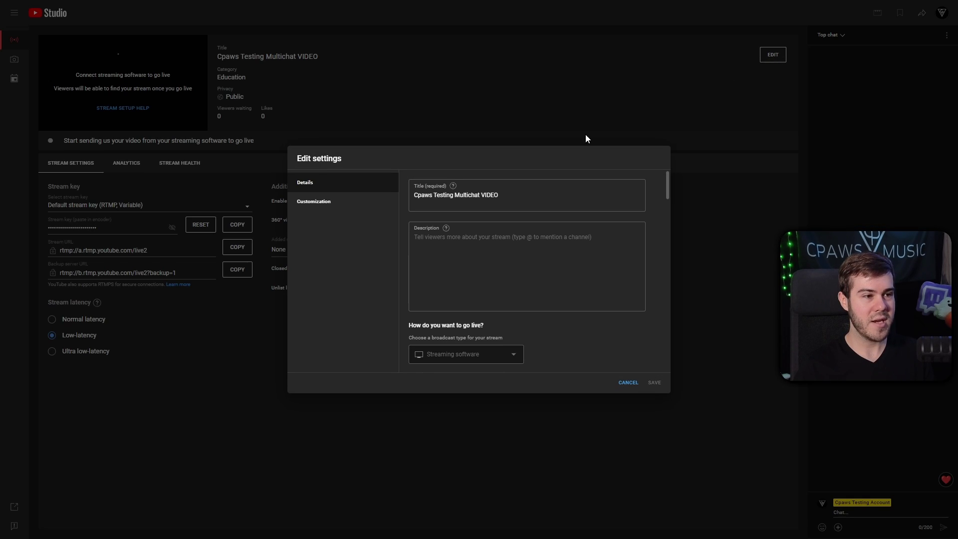
{"action": "left_click_drag", "start_coordinate": [514, 197], "coordinate": [493, 199]}
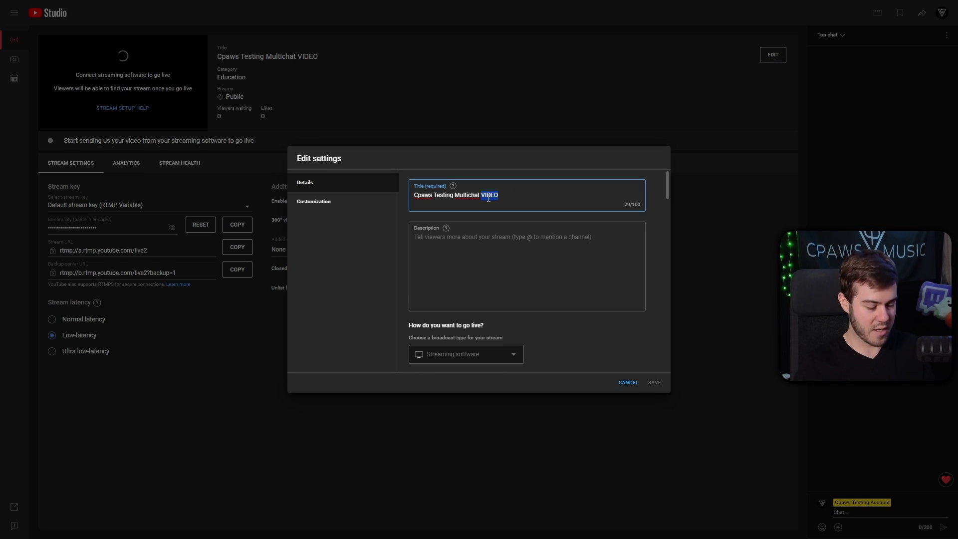
{"action": "type", "text": "stream"}
- Save the edited stream details and switch the chat view to Live chat
{"action": "scroll", "coordinate": [487, 198], "scroll_direction": "down", "scroll_amount": 3}
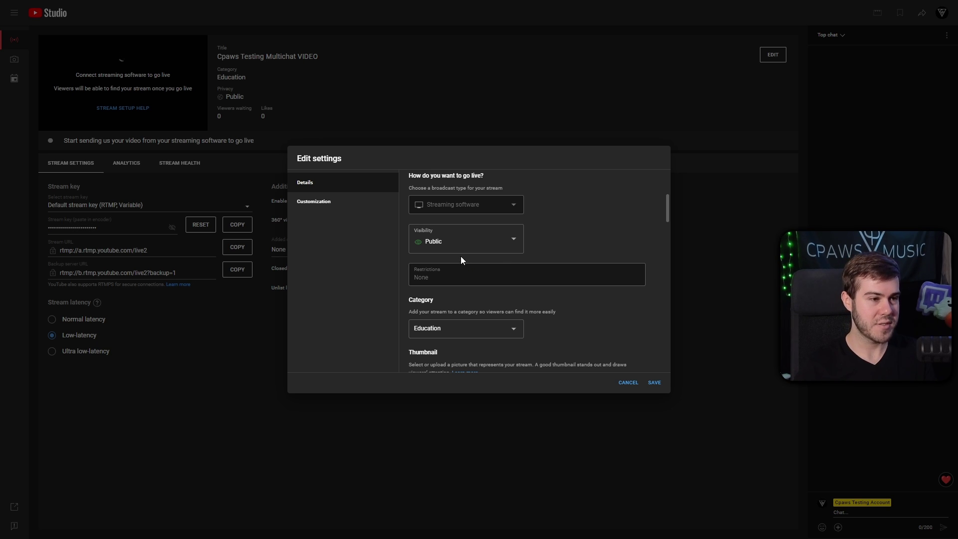
{"action": "scroll", "coordinate": [459, 257], "scroll_direction": "down", "scroll_amount": 1}
{"action": "scroll", "coordinate": [461, 253], "scroll_direction": "down", "scroll_amount": 10}
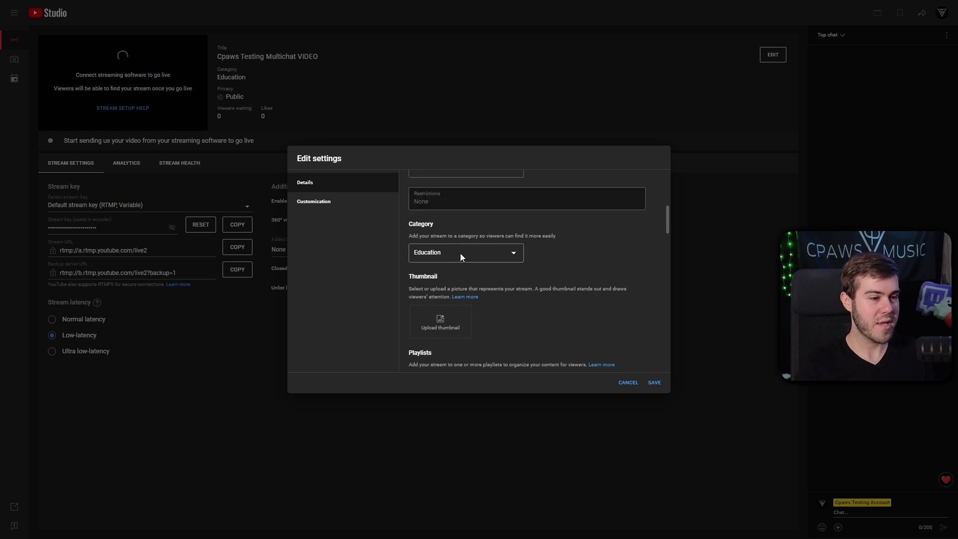
{"action": "scroll", "coordinate": [552, 315], "scroll_direction": "up", "scroll_amount": 10}
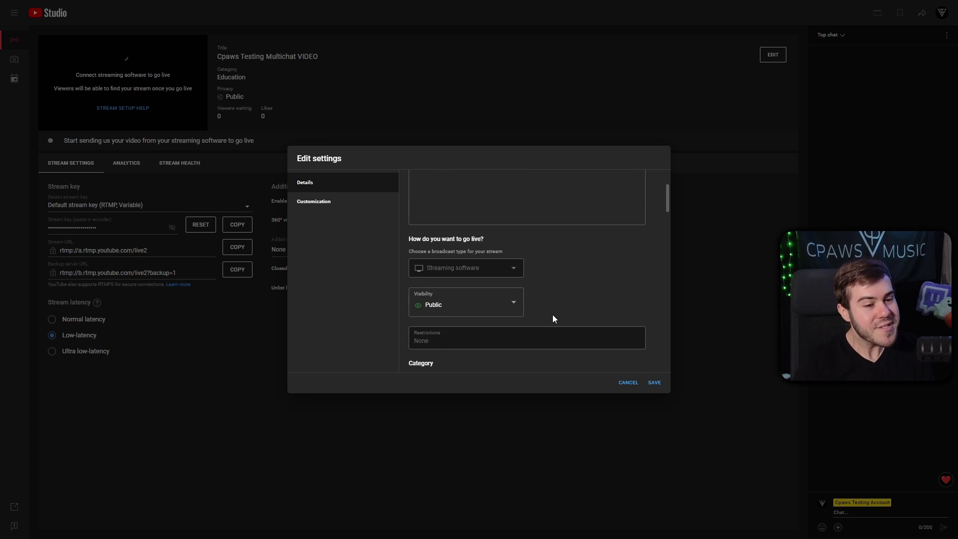
{"action": "left_click", "coordinate": [657, 385]}
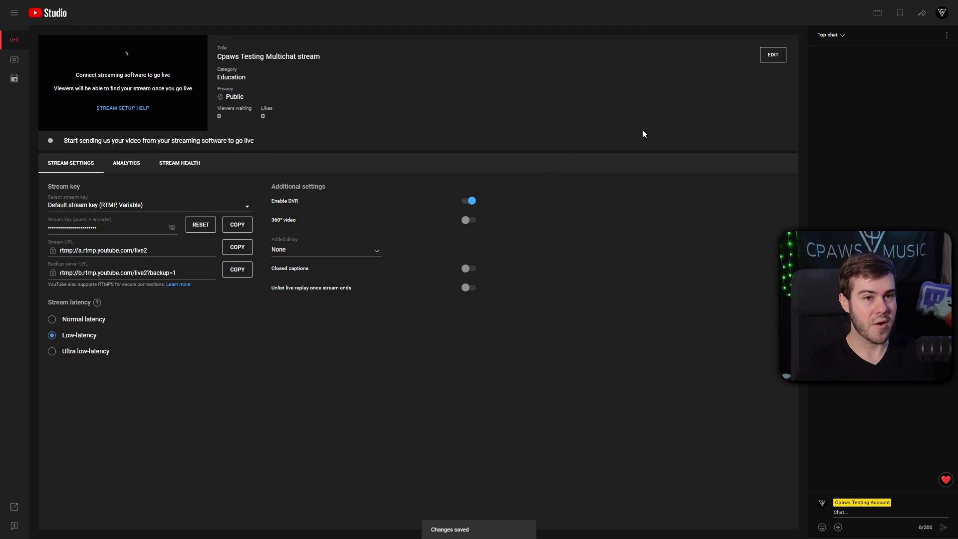
{"action": "left_click", "coordinate": [830, 35]}
{"action": "left_click", "coordinate": [837, 78]}
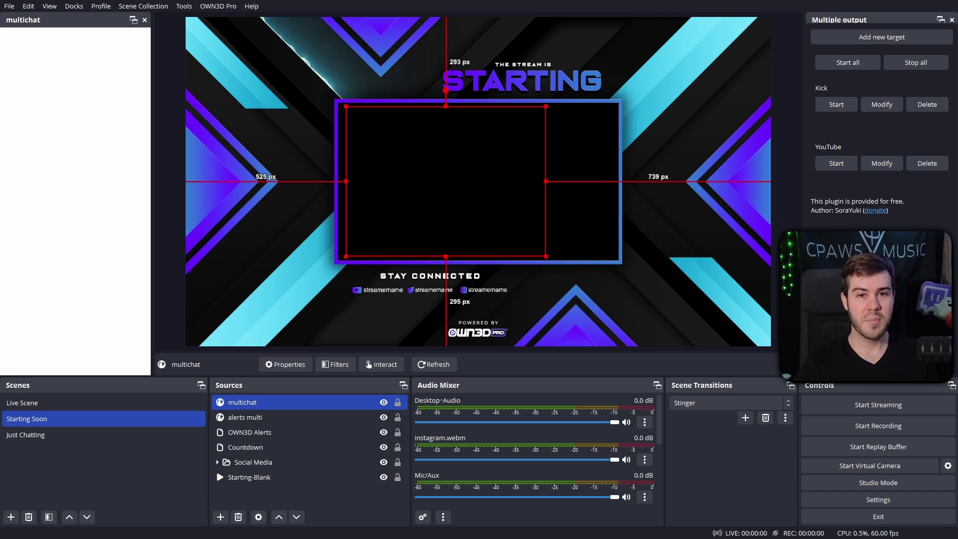
- Review the Stream settings without changes, then start the YouTube output and main stream
{"action": "left_click", "coordinate": [899, 501]}
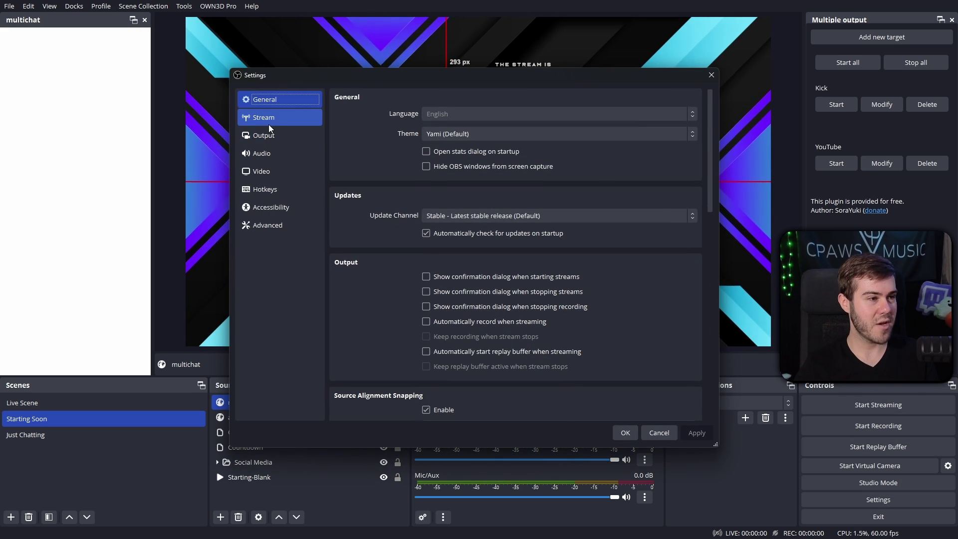
{"action": "left_click", "coordinate": [267, 120]}
{"action": "left_click", "coordinate": [659, 436]}
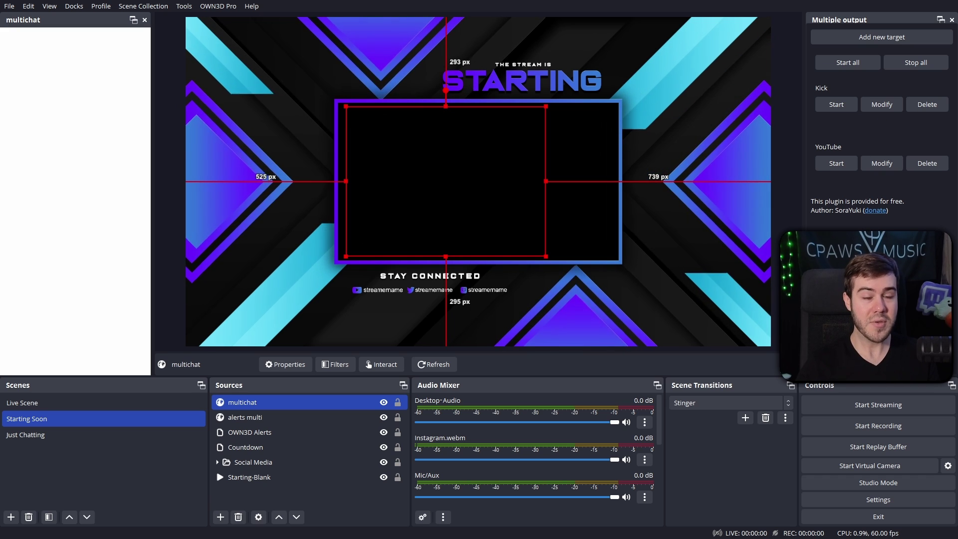
{"action": "left_click", "coordinate": [836, 163]}
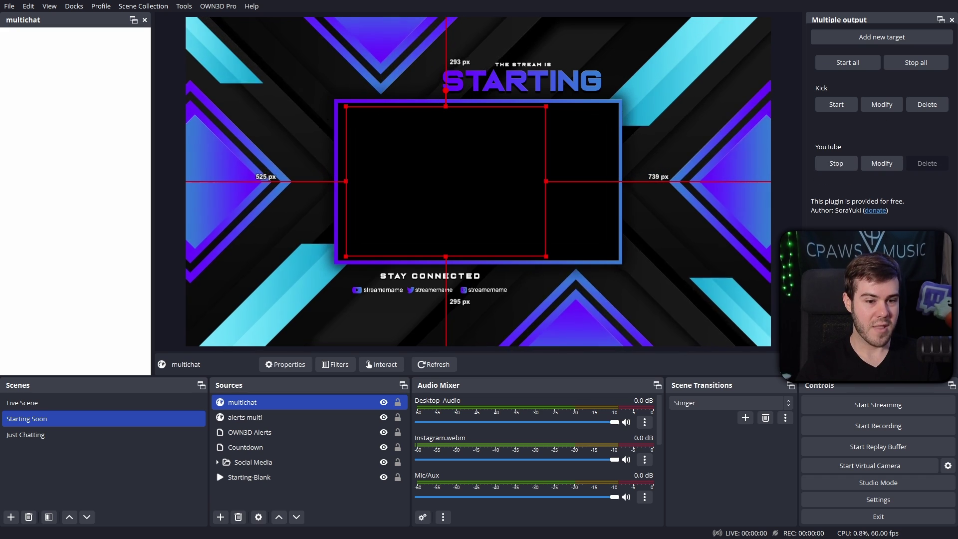
{"action": "left_click", "coordinate": [879, 404]}
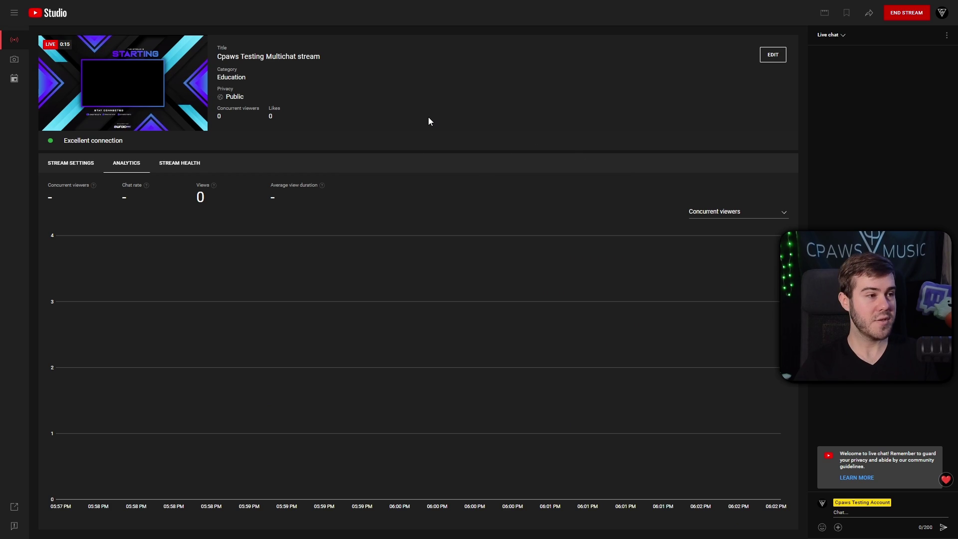
- Check the live stream's excellent connection in YouTube Studio, then open the BotRix Profile page
{"action": "mouse_move", "coordinate": [67, 45]}
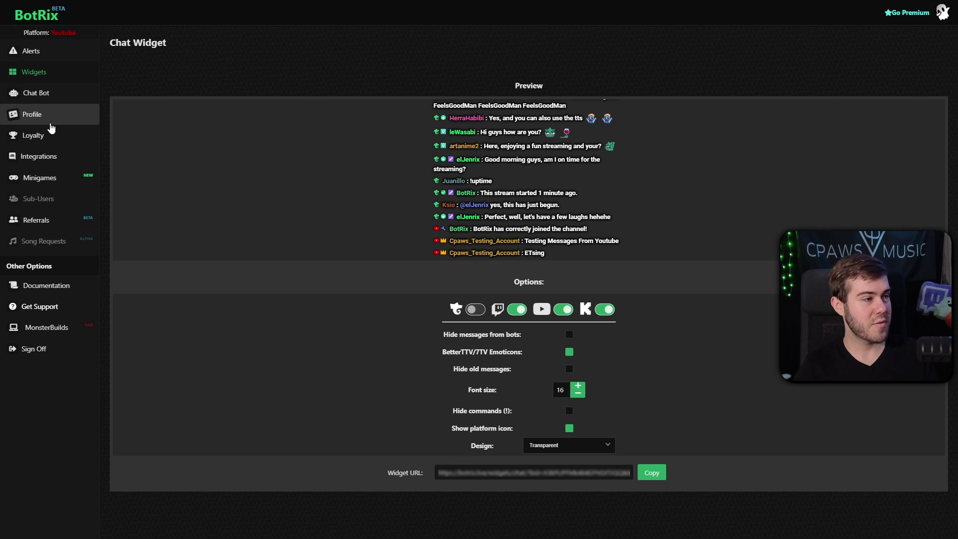
{"action": "left_click", "coordinate": [50, 116]}
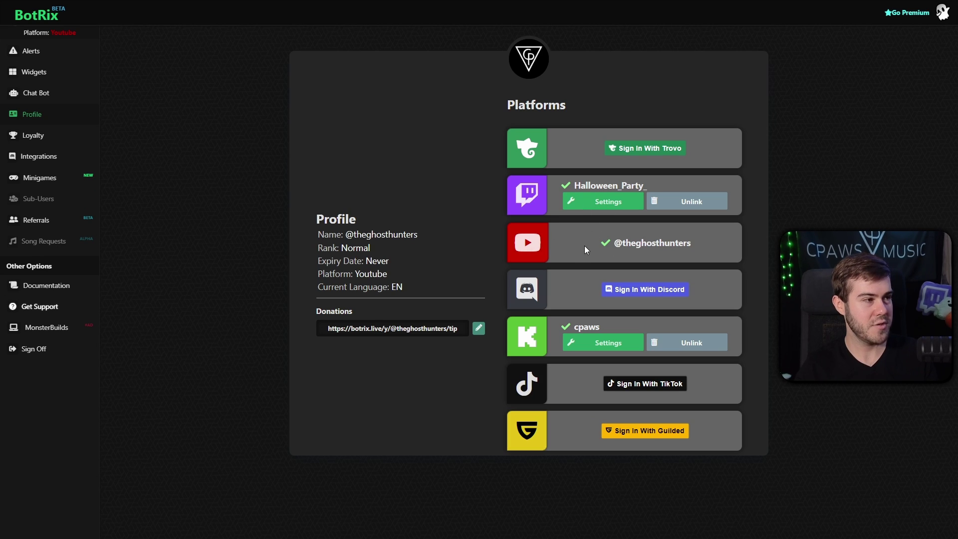
- Look over the BotRix chat bot and bot name settings, then go to YouTube's live dashboard
{"action": "left_click", "coordinate": [63, 94]}
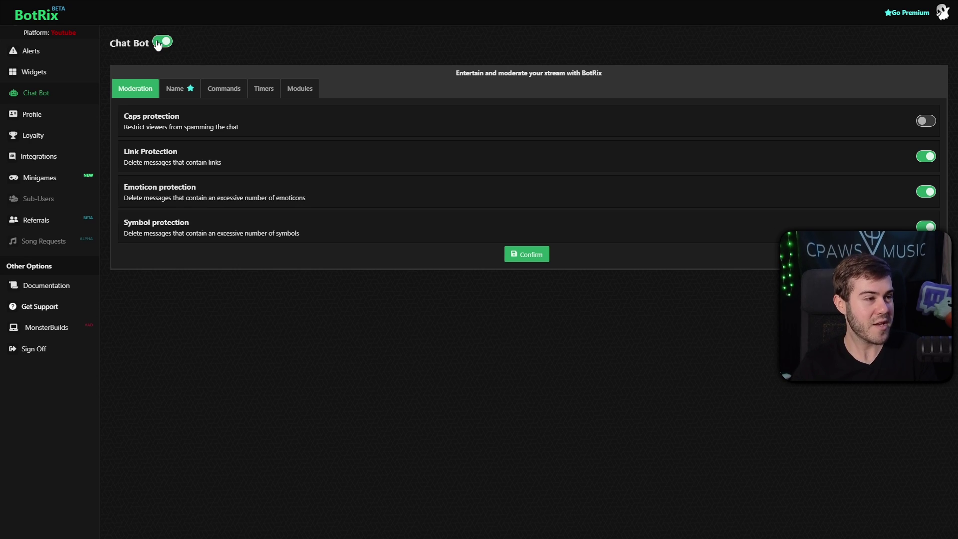
{"action": "left_click", "coordinate": [179, 90]}
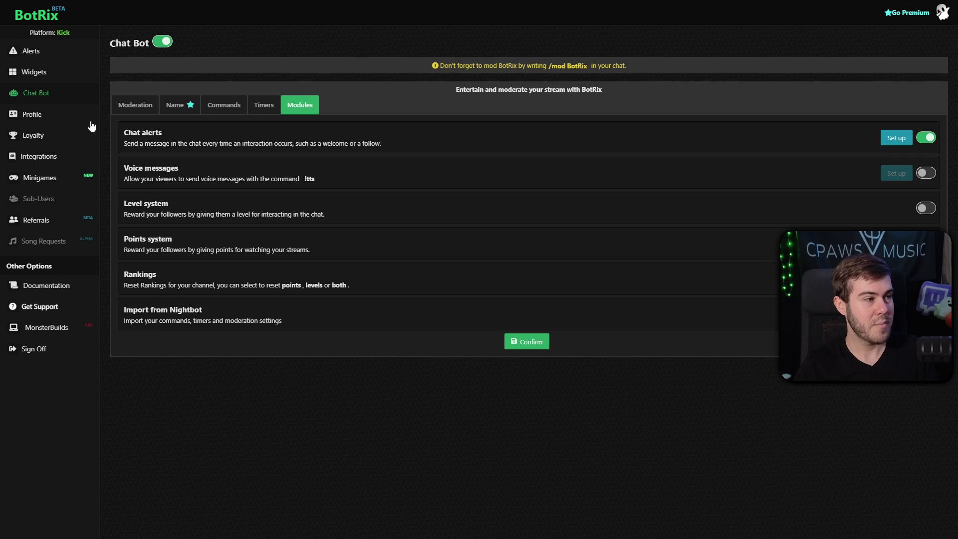
{"action": "left_click", "coordinate": [83, 121]}
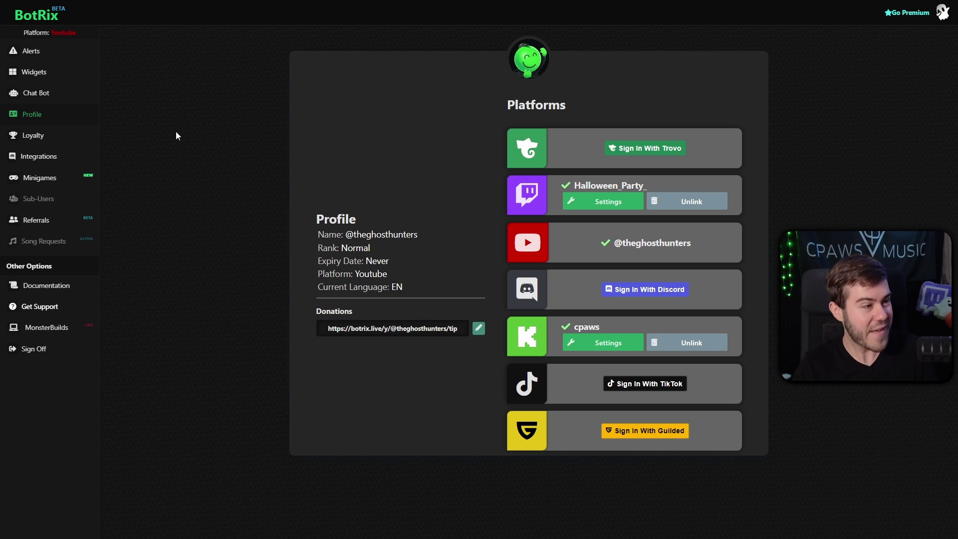
{"action": "left_click", "coordinate": [64, 92]}
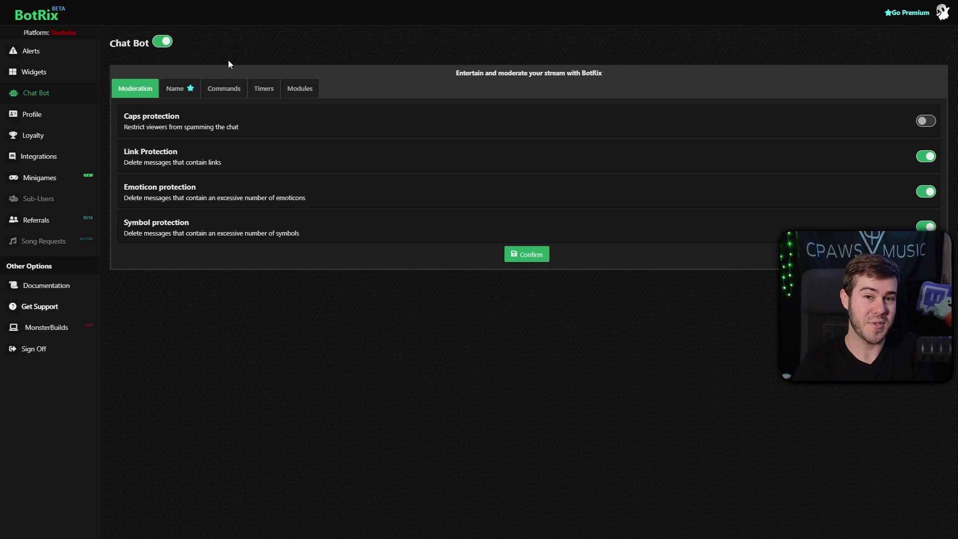
{"action": "key", "text": "alt+Tab"}
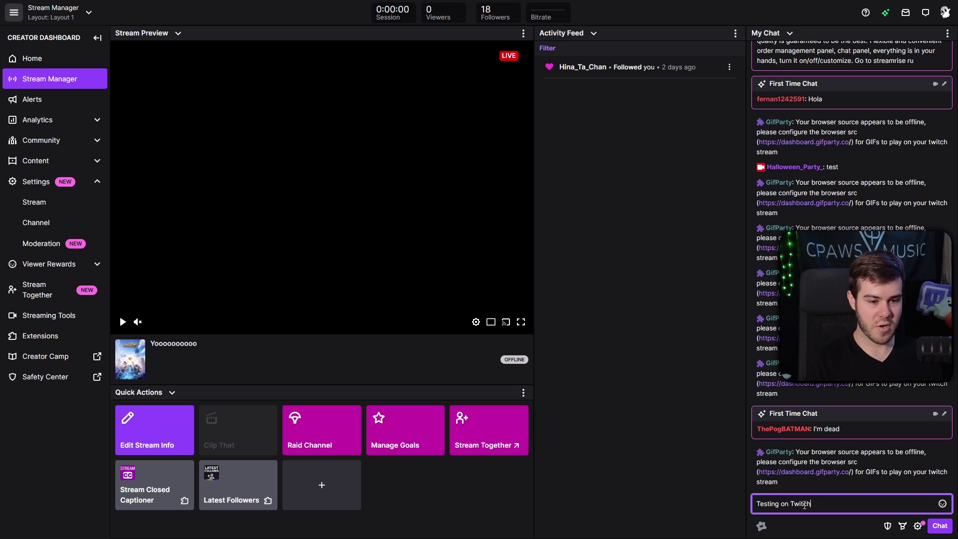
- Send 'Testing on Twitch' to the Twitch Stream Manager chat
{"action": "key", "text": "Return"}
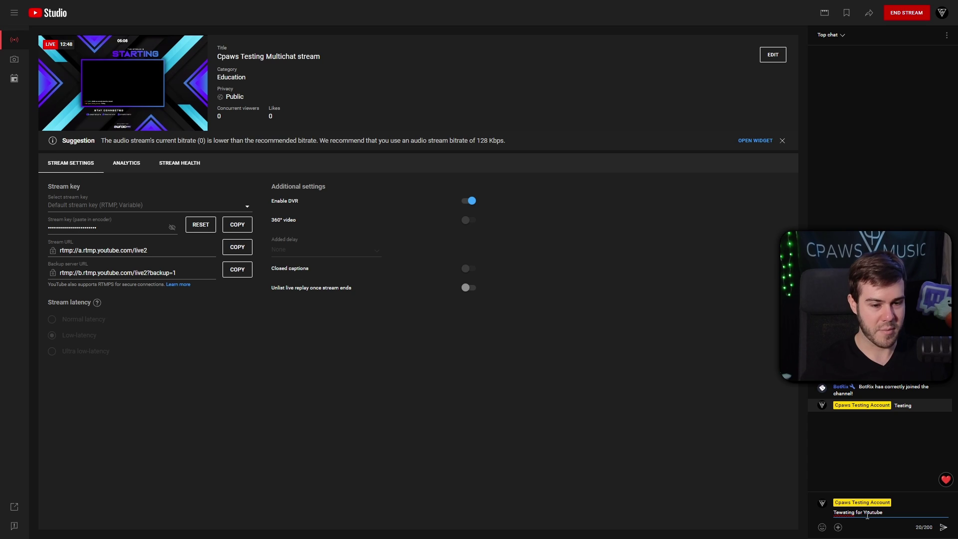
- Fix the typo so the YouTube live chat message reads 'Testing for Youtube'
{"action": "left_click", "coordinate": [843, 513]}
{"action": "key", "text": "BackSpace"}
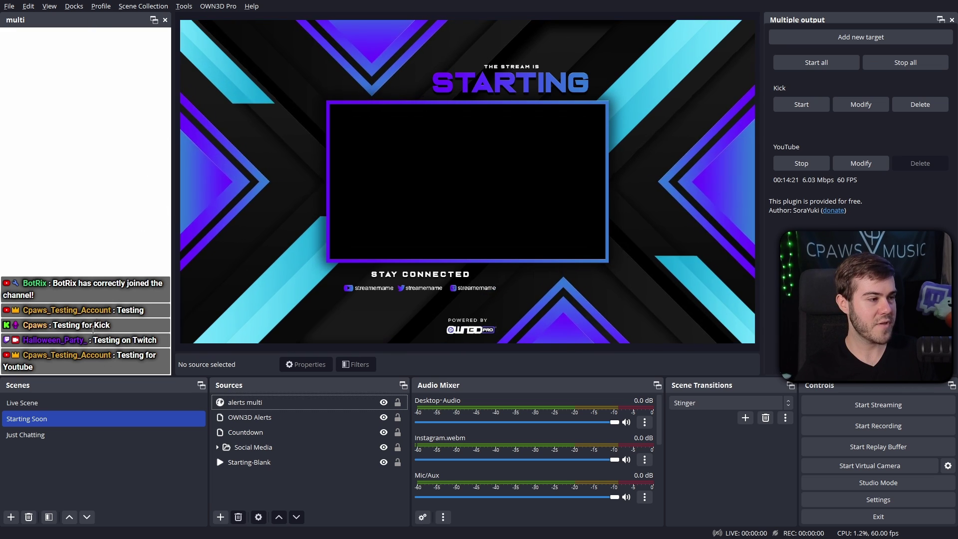
- Copy the multi dock's chat URL from the Custom Browser Docks list
{"action": "left_click", "coordinate": [74, 6]}
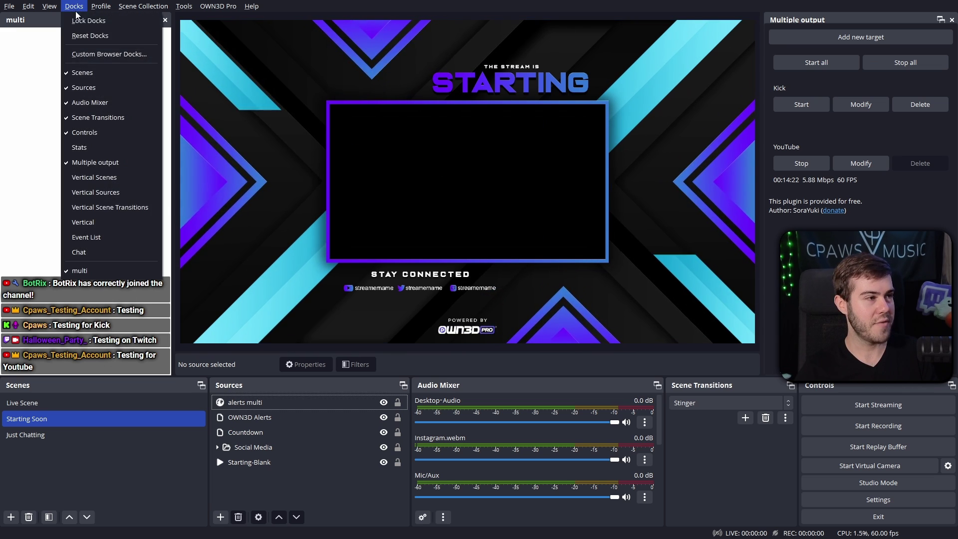
{"action": "left_click", "coordinate": [87, 55]}
{"action": "double_click", "coordinate": [549, 227]}
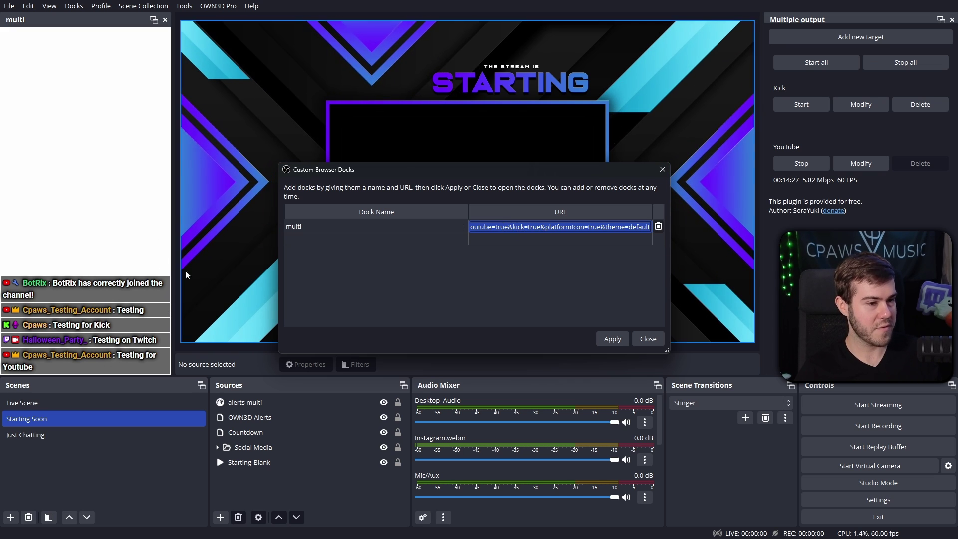
{"action": "left_click", "coordinate": [649, 339]}
- Add a Browser source named 'chatmuamsda,sdjaklsdj' using the pasted multi-chat URL
{"action": "left_click", "coordinate": [222, 520]}
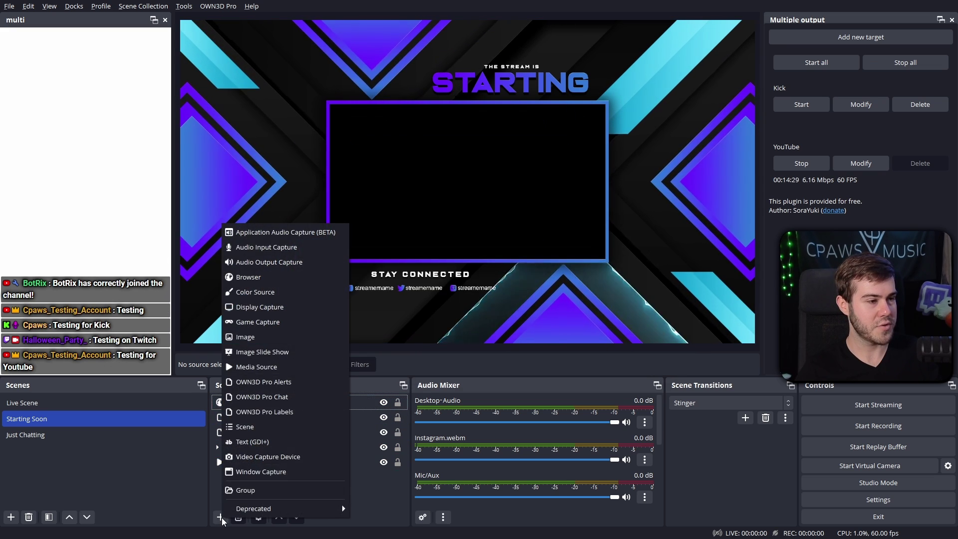
{"action": "left_click", "coordinate": [332, 276]}
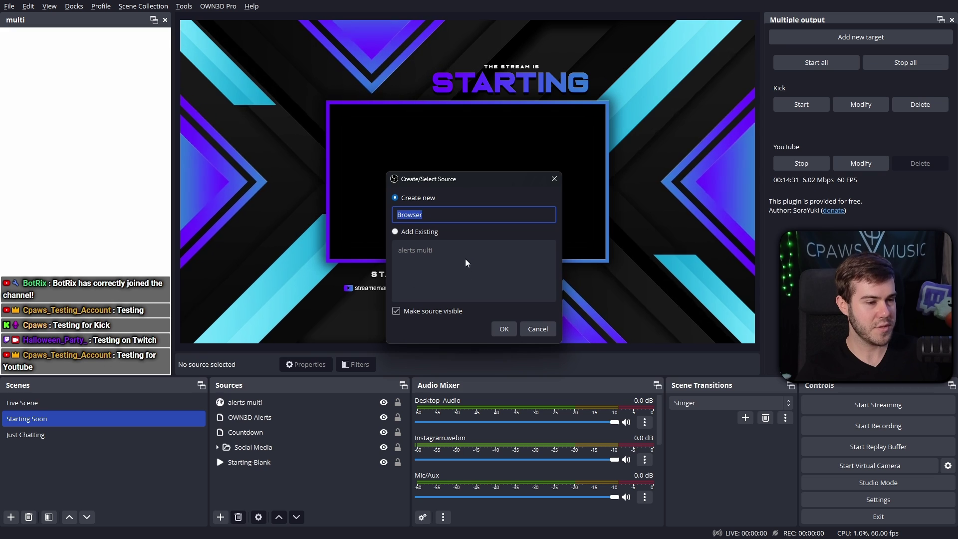
{"action": "type", "text": "chatmuamsda,sdjaklsdj"}
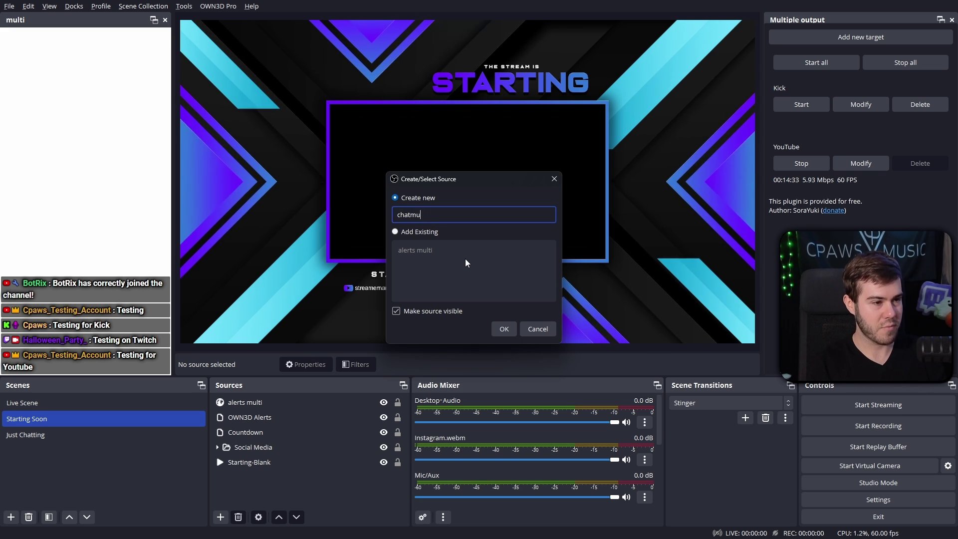
{"action": "key", "text": "Return"}
{"action": "left_click", "coordinate": [500, 283]}
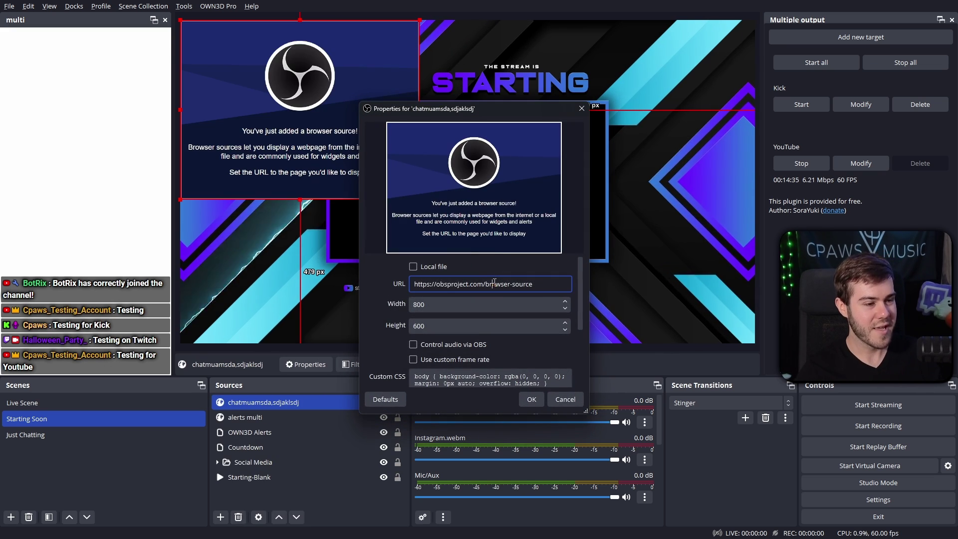
{"action": "key", "text": "ctrl+a"}
{"action": "key", "text": "ctrl+v"}
{"action": "left_click", "coordinate": [532, 399]}
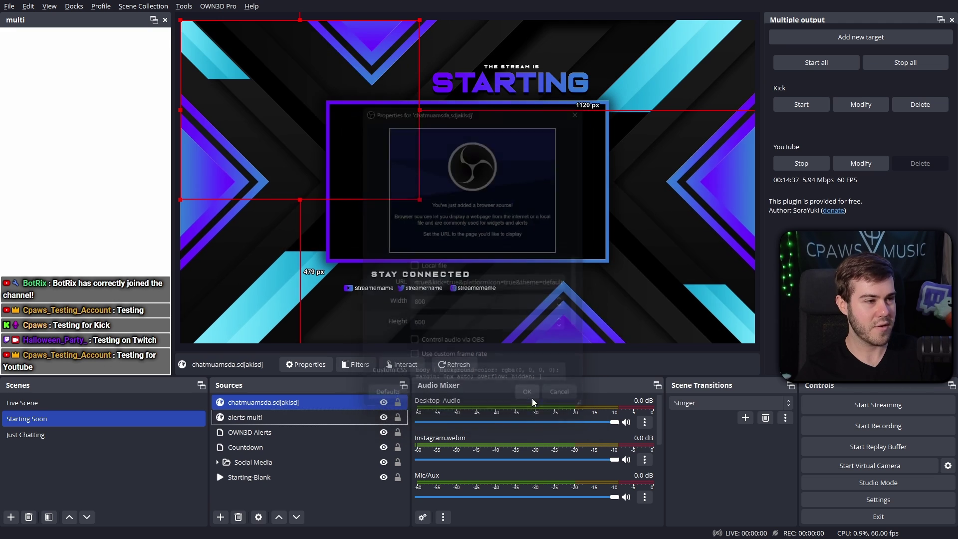
- Resize and position the chat source inside the scene's central frame
{"action": "left_click_drag", "start_coordinate": [280, 132], "coordinate": [409, 194]}
{"action": "left_click_drag", "start_coordinate": [310, 81], "coordinate": [353, 118]}
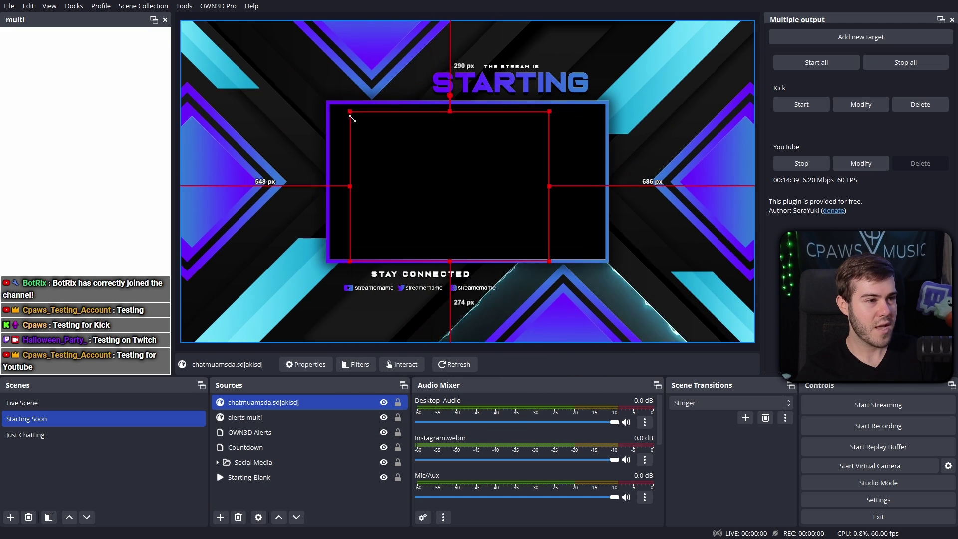
{"action": "left_click_drag", "start_coordinate": [394, 177], "coordinate": [370, 167]}
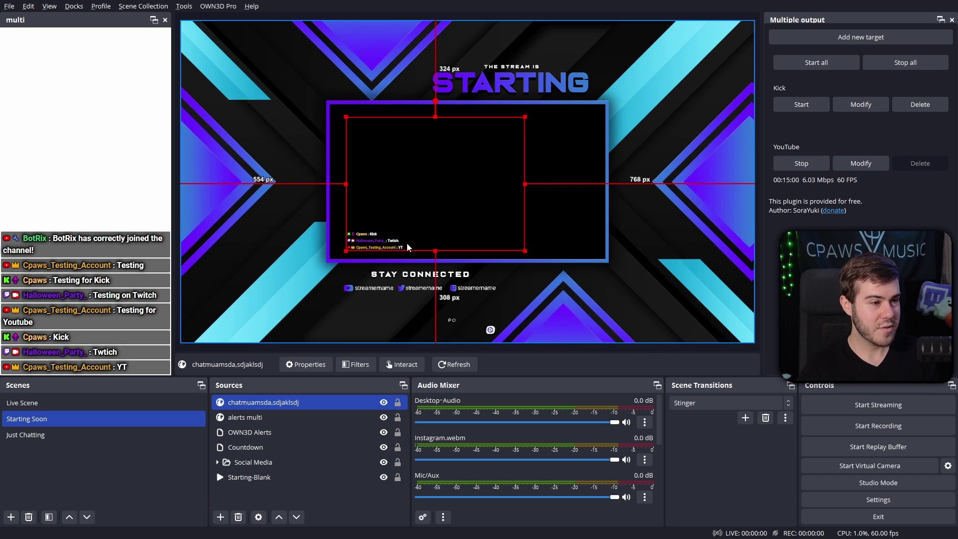
{"action": "left_click_drag", "start_coordinate": [426, 192], "coordinate": [421, 183]}
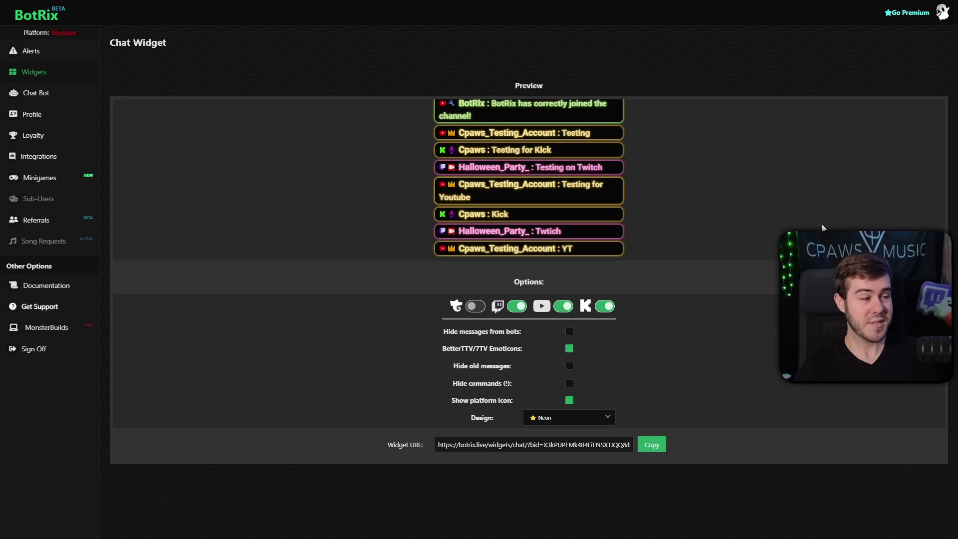
- Save the bot's chat language in the BotRix chat bot settings
{"action": "left_click", "coordinate": [59, 116]}
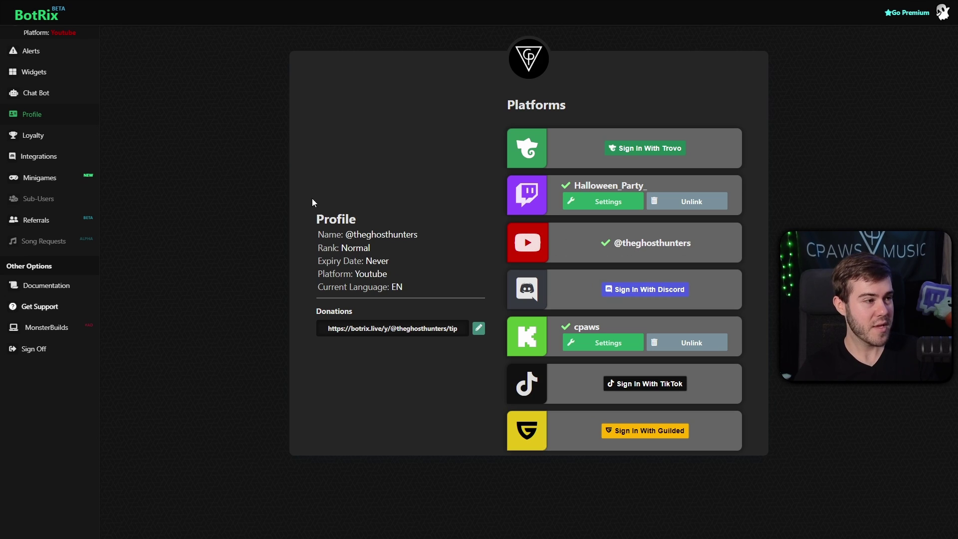
{"action": "left_click", "coordinate": [61, 98]}
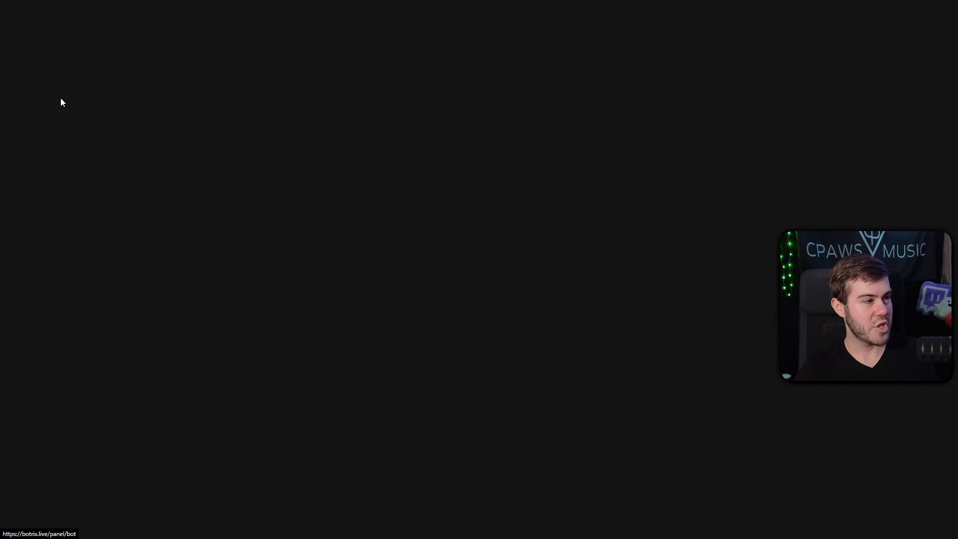
{"action": "left_click", "coordinate": [559, 305]}
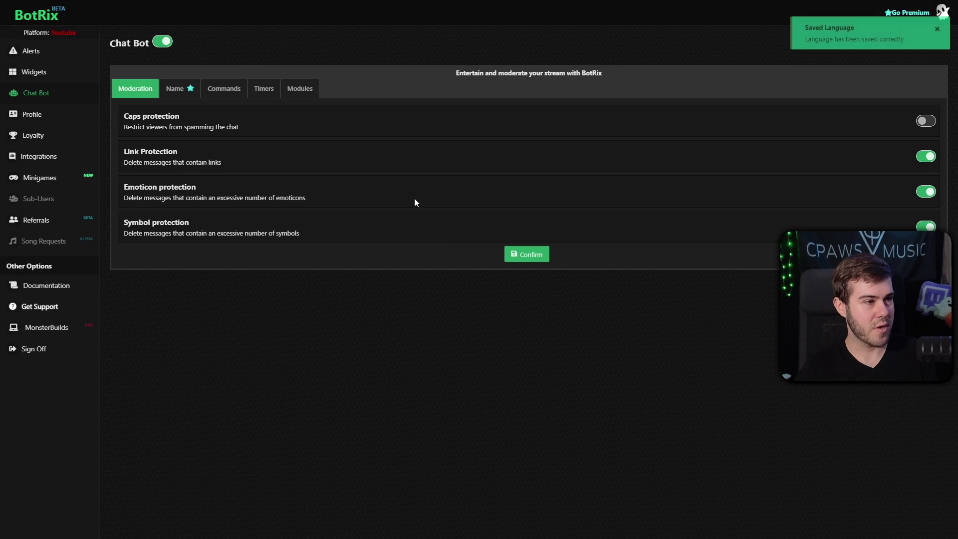
- Turn on YouTube chat alerts and save messages like 'Thank you for the follow on YT @$(name)'
{"action": "left_click", "coordinate": [311, 95]}
{"action": "left_click", "coordinate": [926, 121]}
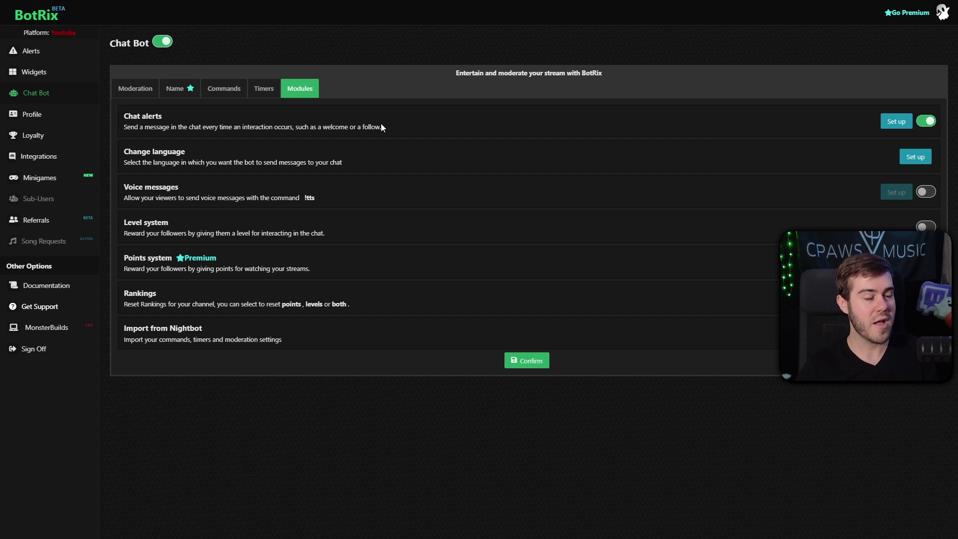
{"action": "left_click", "coordinate": [884, 125]}
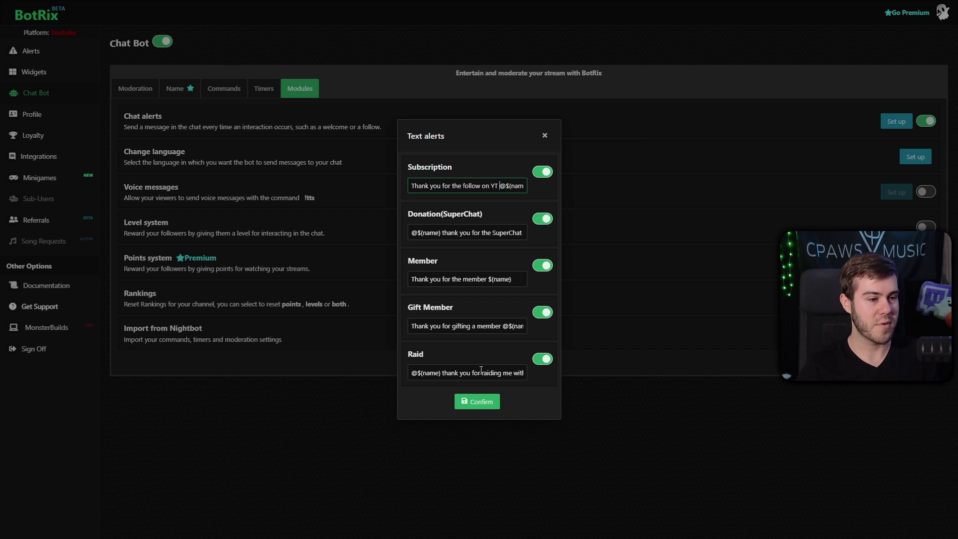
{"action": "left_click", "coordinate": [478, 402]}
{"action": "left_click", "coordinate": [480, 292]}
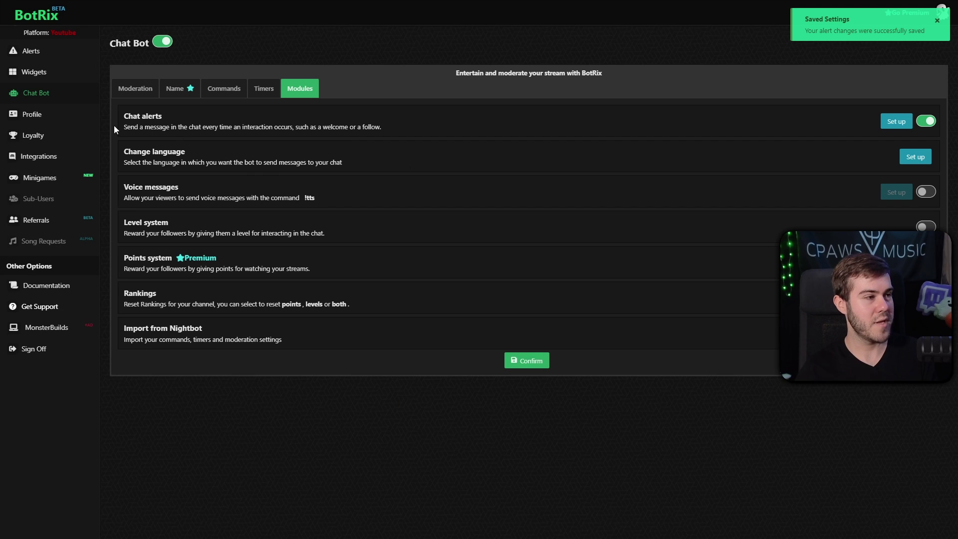
{"action": "left_click", "coordinate": [51, 115]}
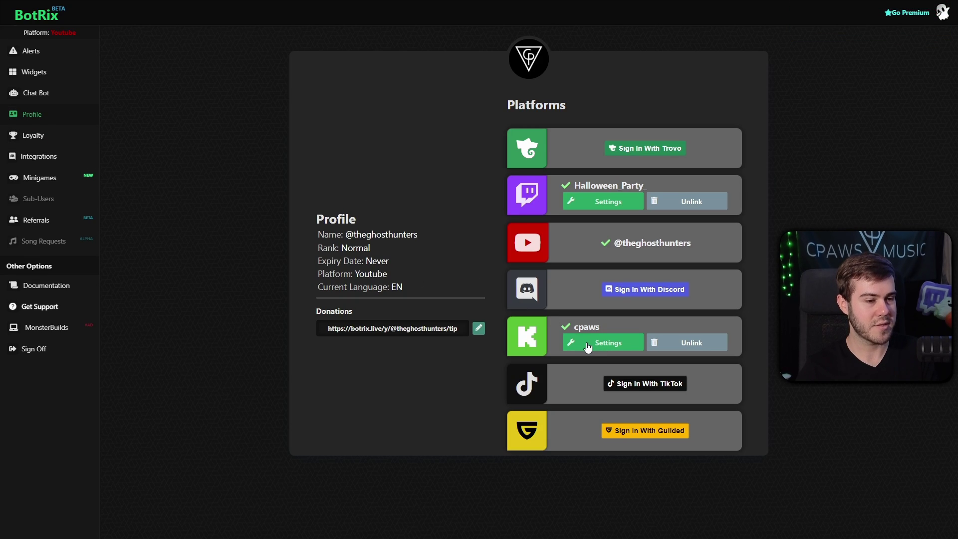
- Switch to Kick, enable its chat alerts and save Follow alert 'Thank you for the Kick follow @$(name)'
{"action": "left_click", "coordinate": [589, 347]}
{"action": "left_click", "coordinate": [52, 99]}
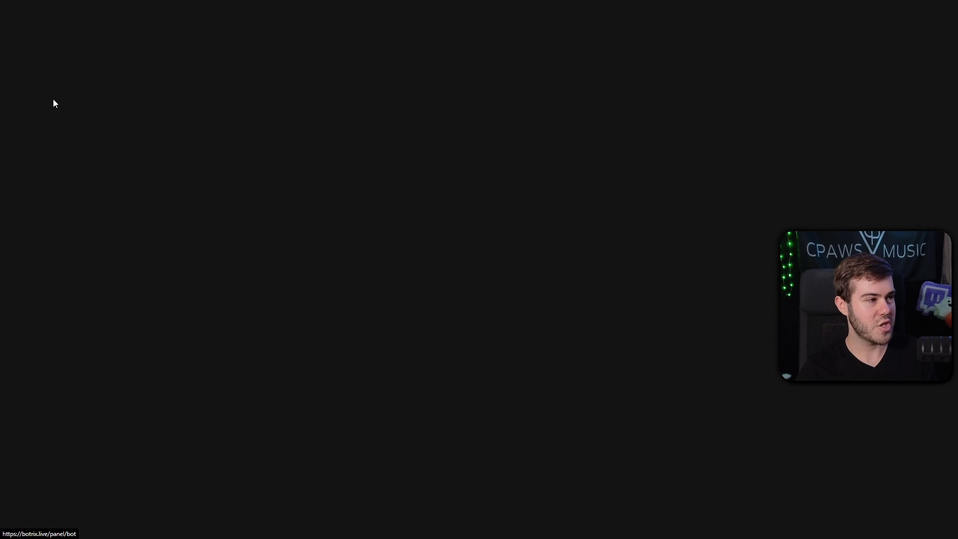
{"action": "left_click", "coordinate": [305, 109]}
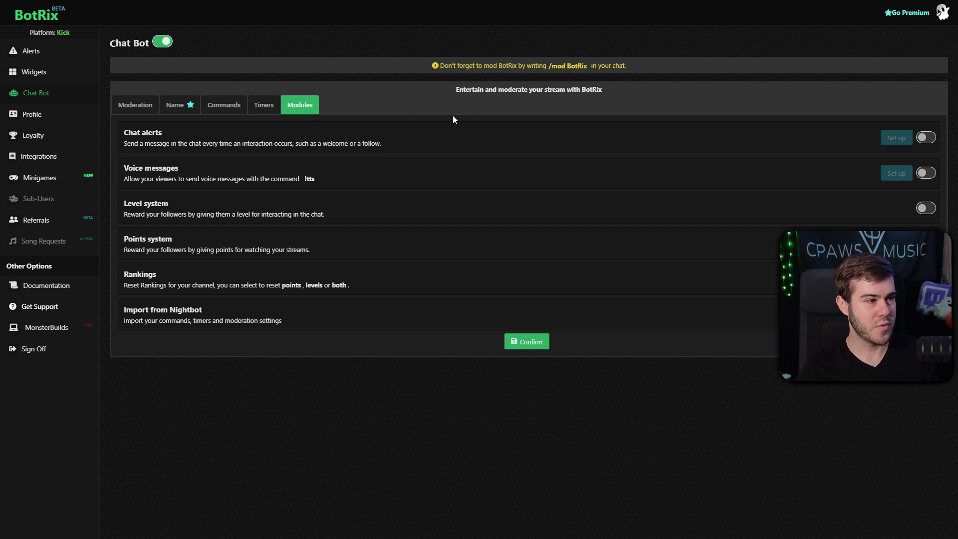
{"action": "left_click", "coordinate": [926, 138]}
{"action": "left_click", "coordinate": [897, 138]}
{"action": "left_click", "coordinate": [467, 188]}
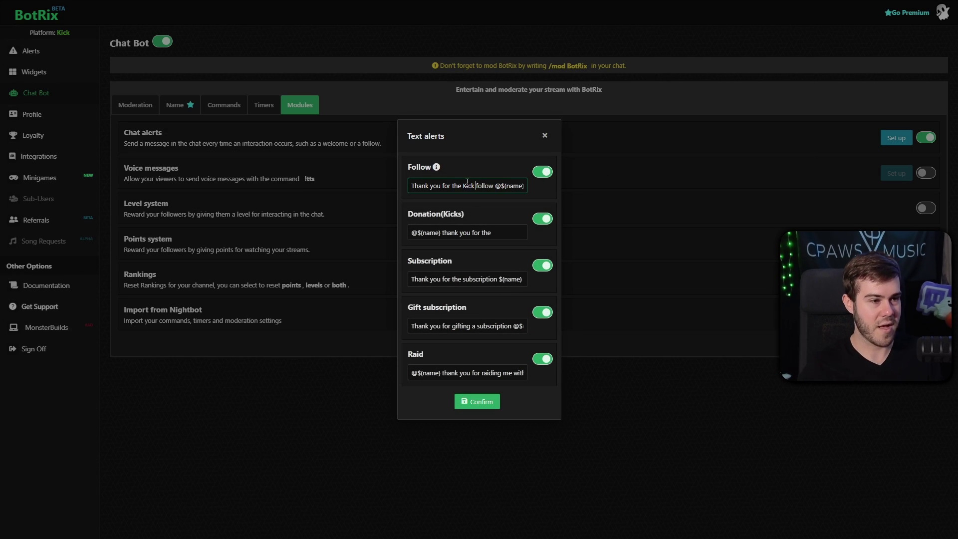
{"action": "left_click", "coordinate": [482, 403]}
{"action": "left_click", "coordinate": [474, 287]}
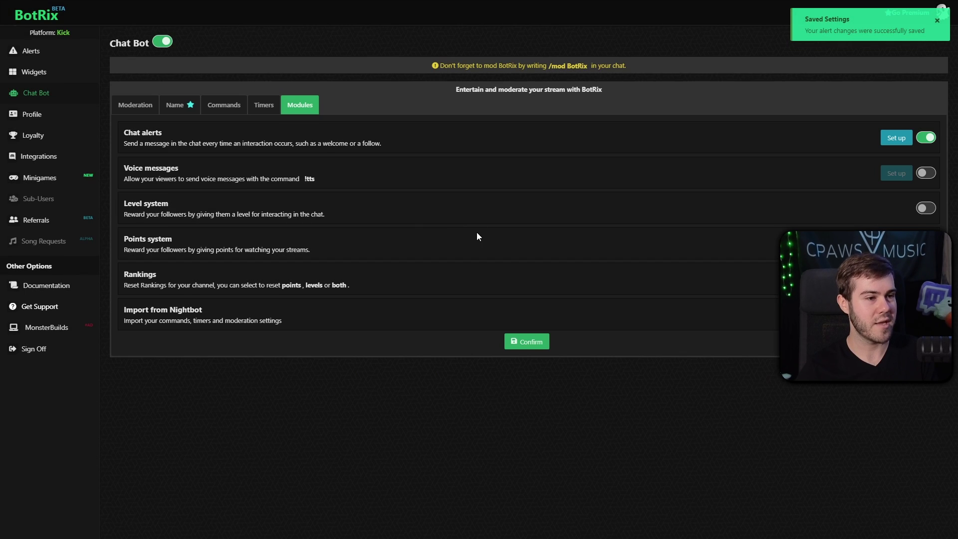